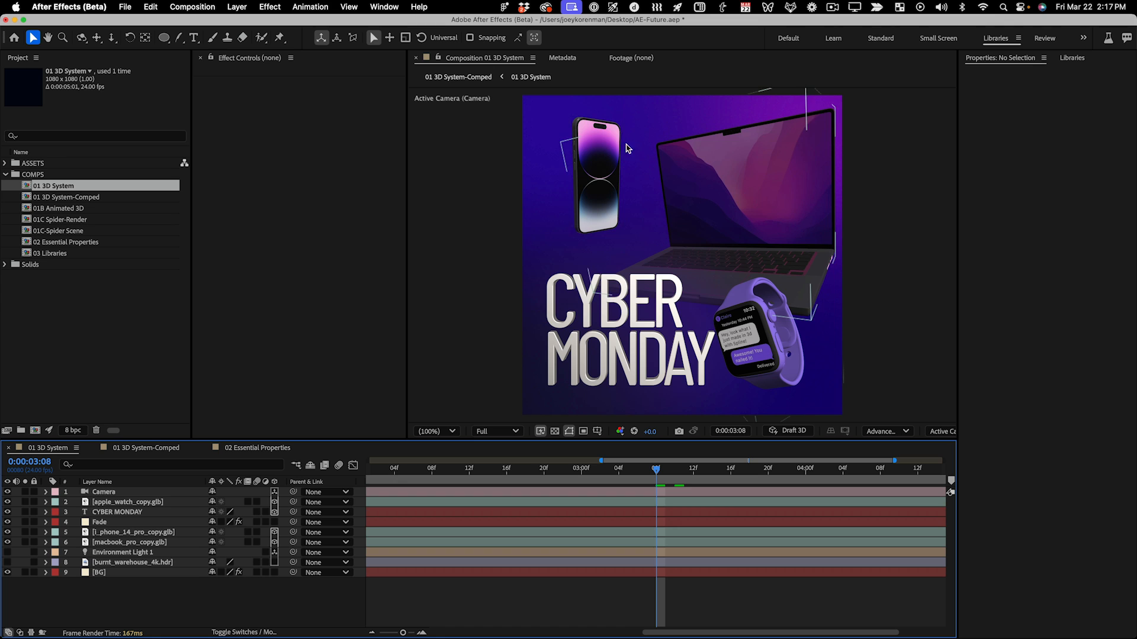
Try rotating the iPhone model in the composition and undo the rotation
click(584, 128)
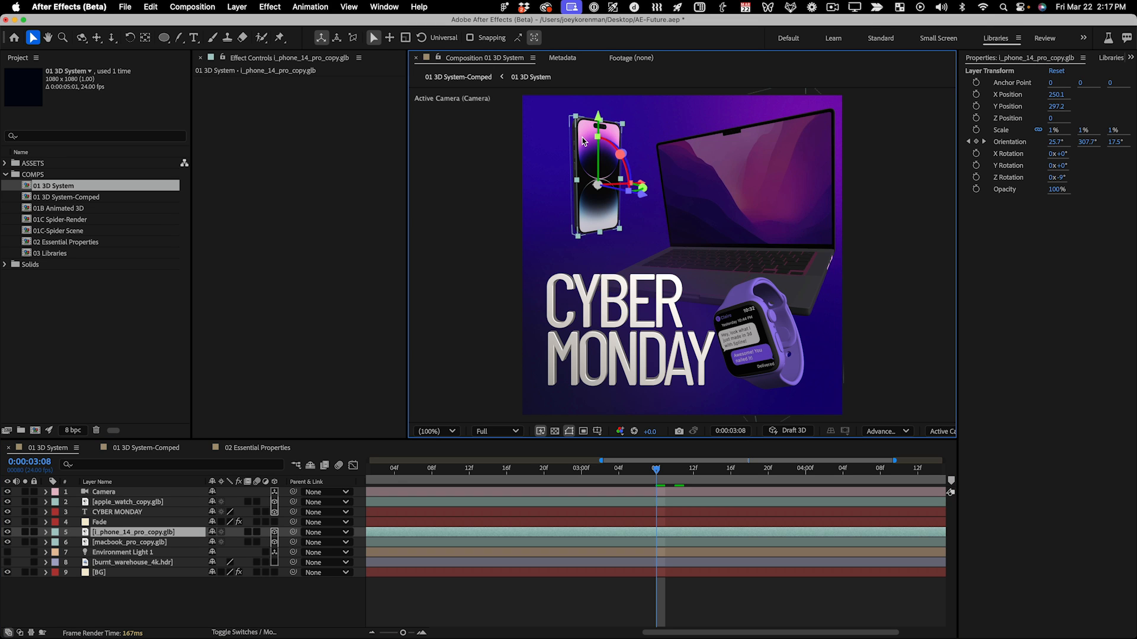
key(w)
mouse_move(586, 136)
mouse_down()
mouse_move(604, 148)
mouse_move(583, 133)
mouse_move(592, 140)
mouse_up()
key(super+z)
Scrub through the 01 3D System timeline and play a preview of the Cyber Monday animation
click(484, 594)
drag(424, 474, 476, 488)
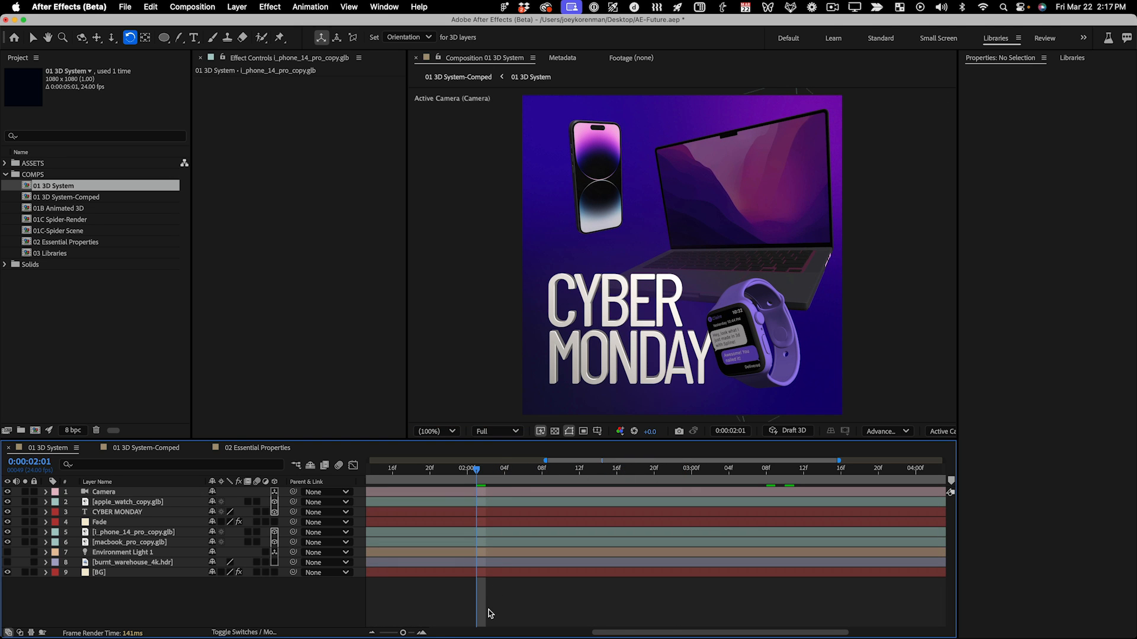
key(;)
click(136, 554)
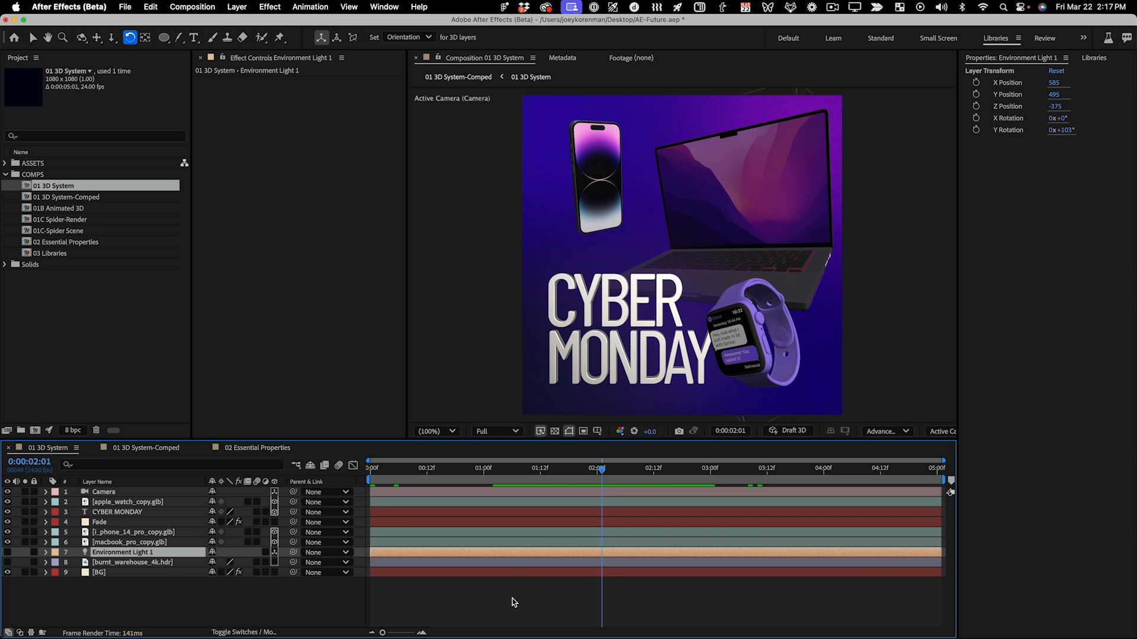
click(370, 598)
key(space)
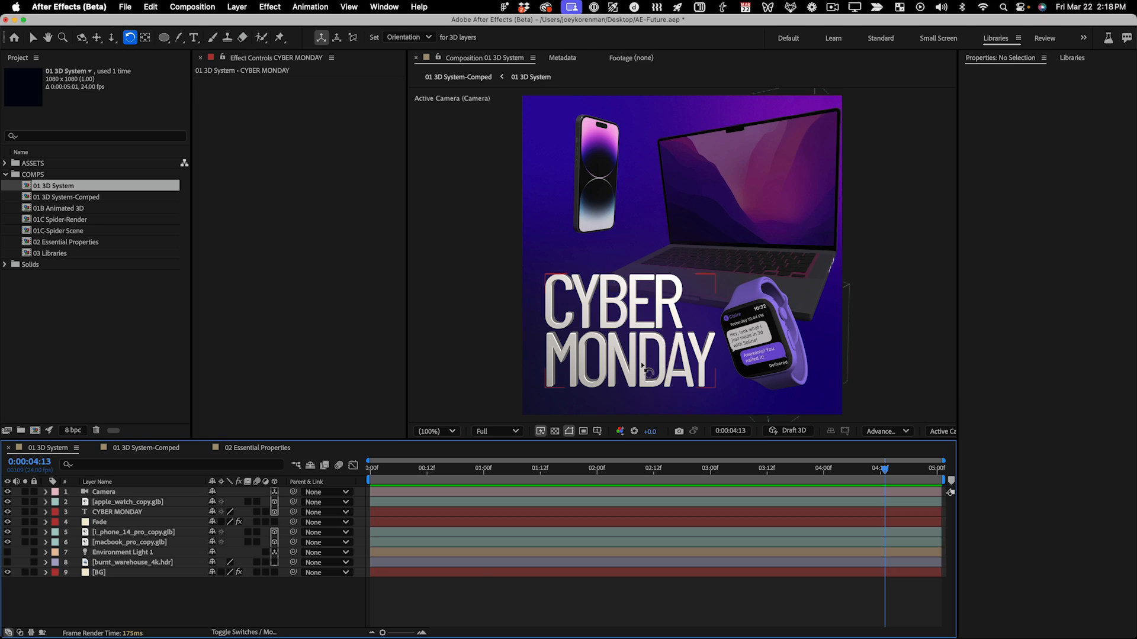
Examine the Geometry Options and Material Options of the CYBER MONDAY text layer and collapse them again
click(649, 368)
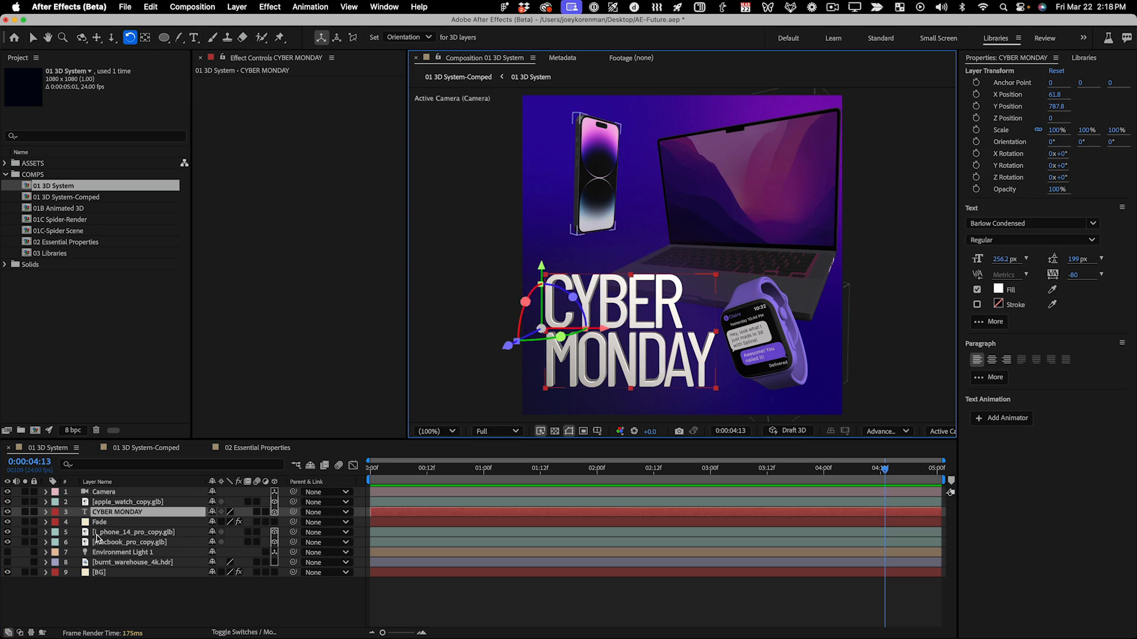
key(a)
key(a)
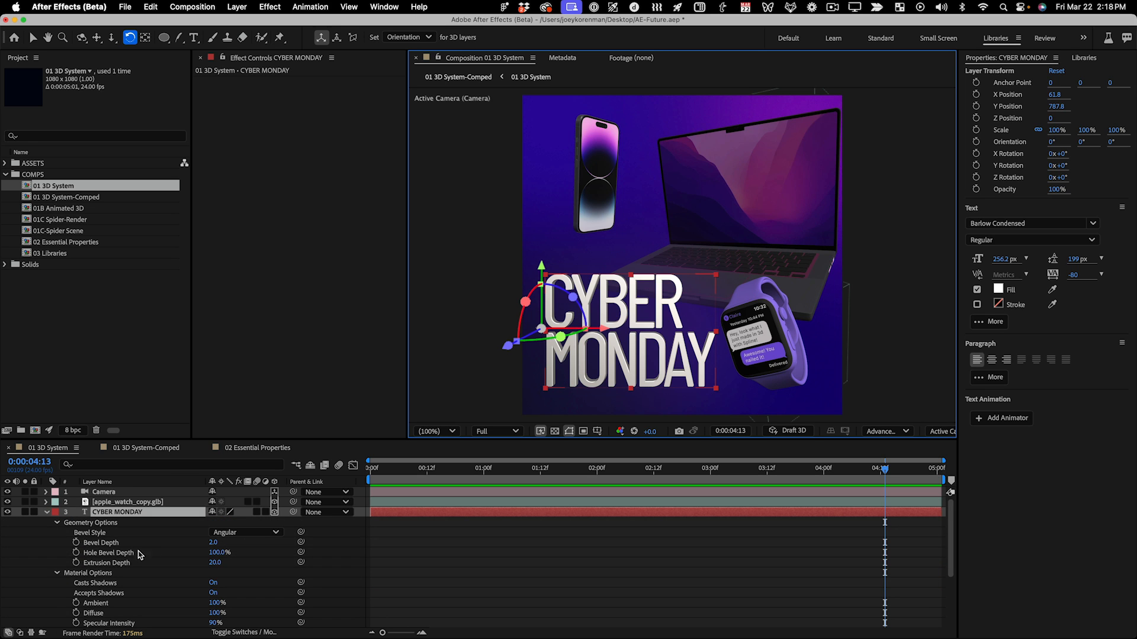
click(47, 512)
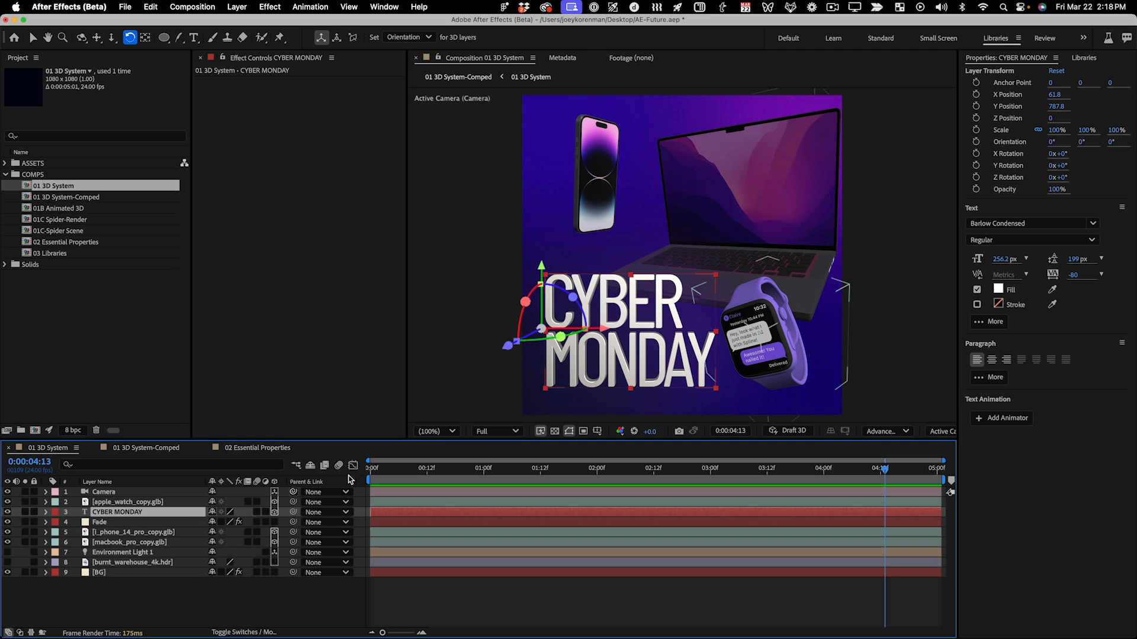
click(466, 608)
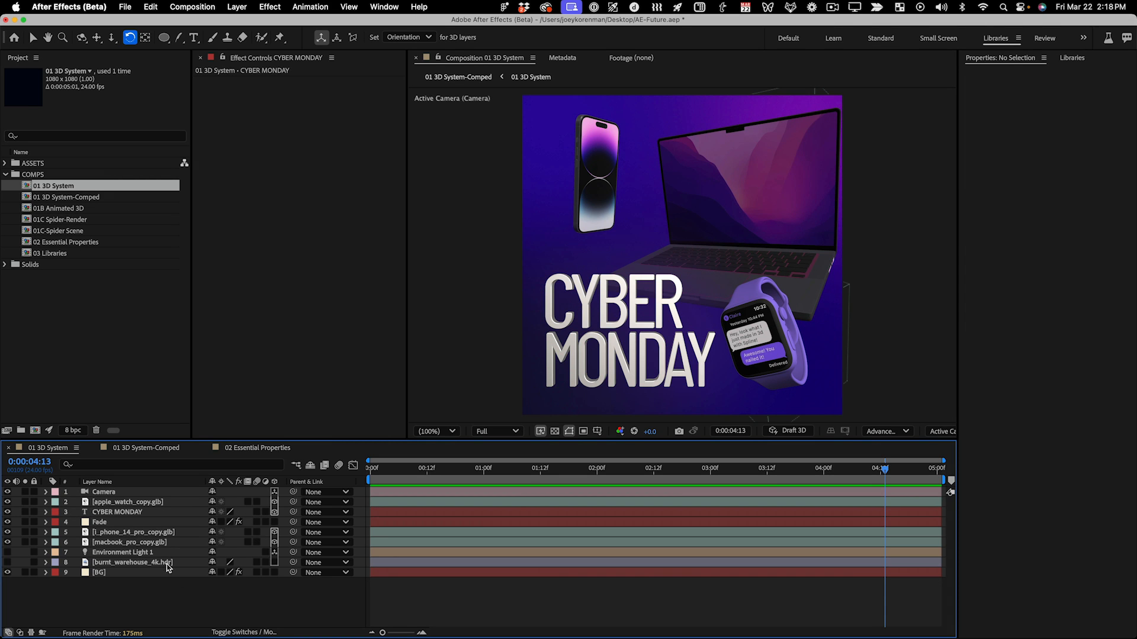
Try rotating the Apple Watch model and moving it up over the laptop, and undo these changes
click(801, 350)
drag(798, 348, 819, 303)
key(super+shift+a)
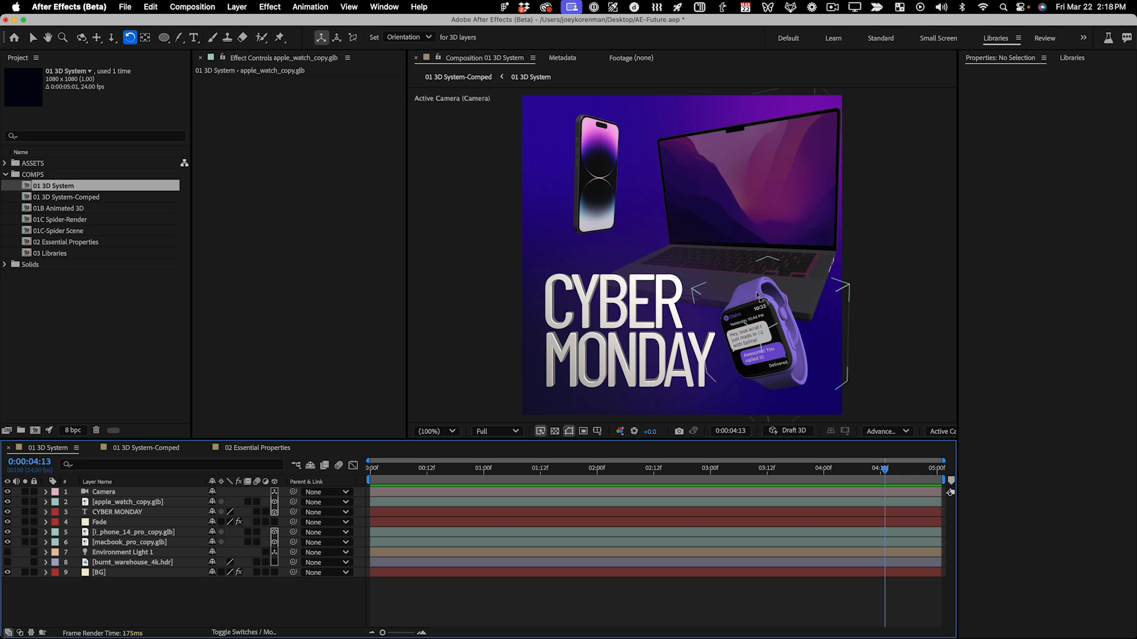
key(v)
key(super+z)
drag(777, 288, 829, 242)
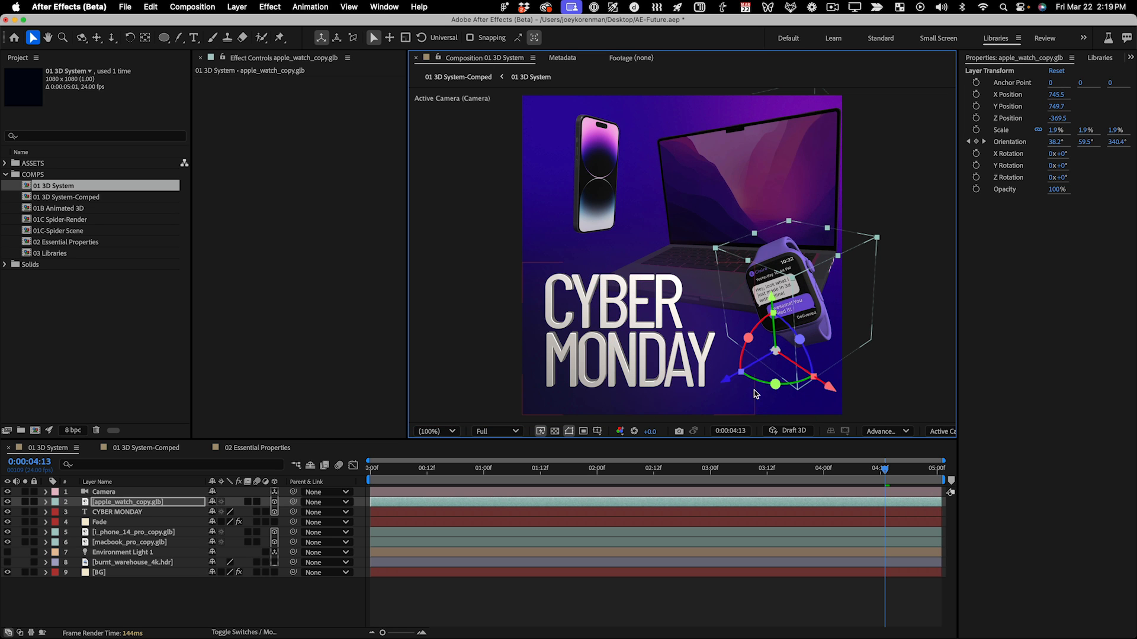
drag(788, 325, 787, 346)
key(super+z)
key(super+z)
Check the Apple Watch layer's orientation keyframes while scrubbing the timeline to 0:00:05:00
key(u)
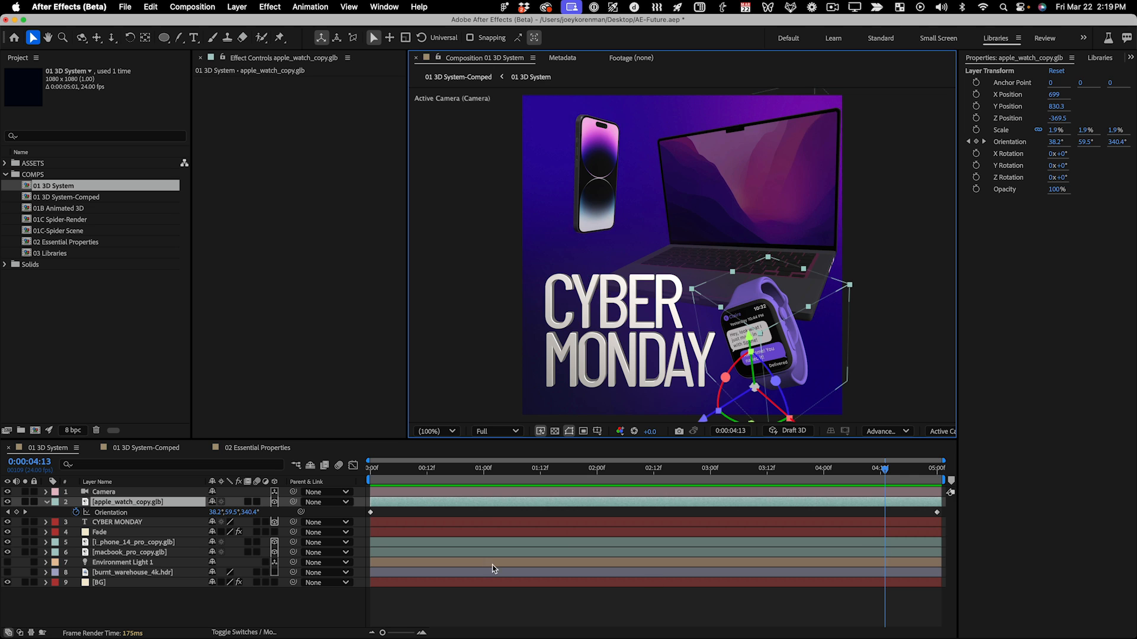
drag(474, 468, 964, 501)
key(u)
key(super+shift+a)
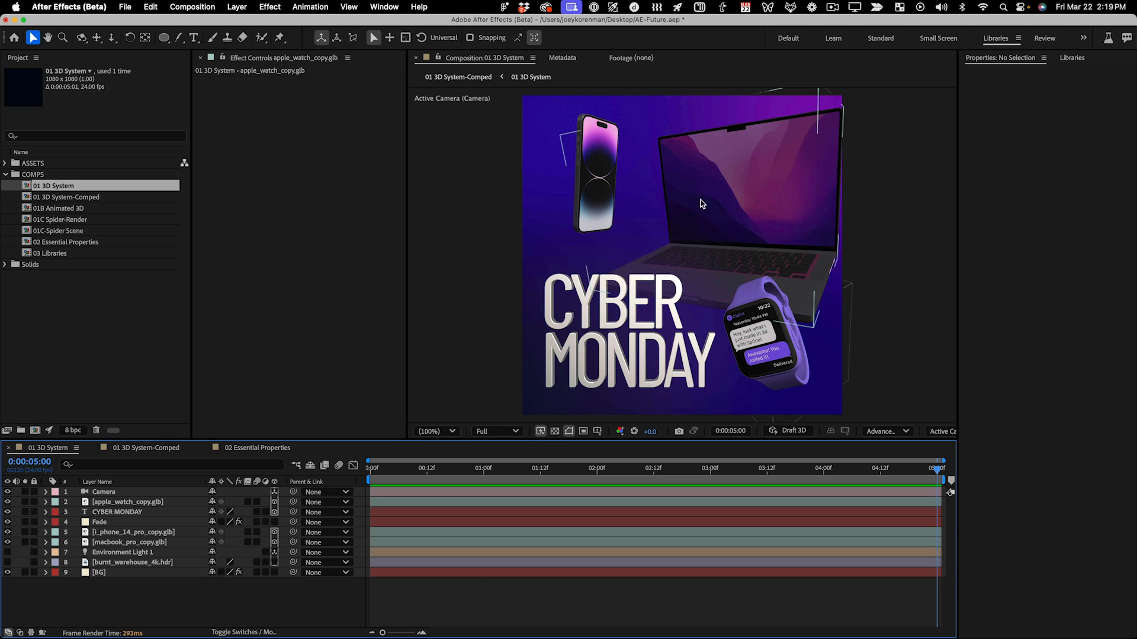
Try moving the iPhone model into the laptop so they intersect, and undo the move
click(153, 534)
drag(596, 202, 720, 264)
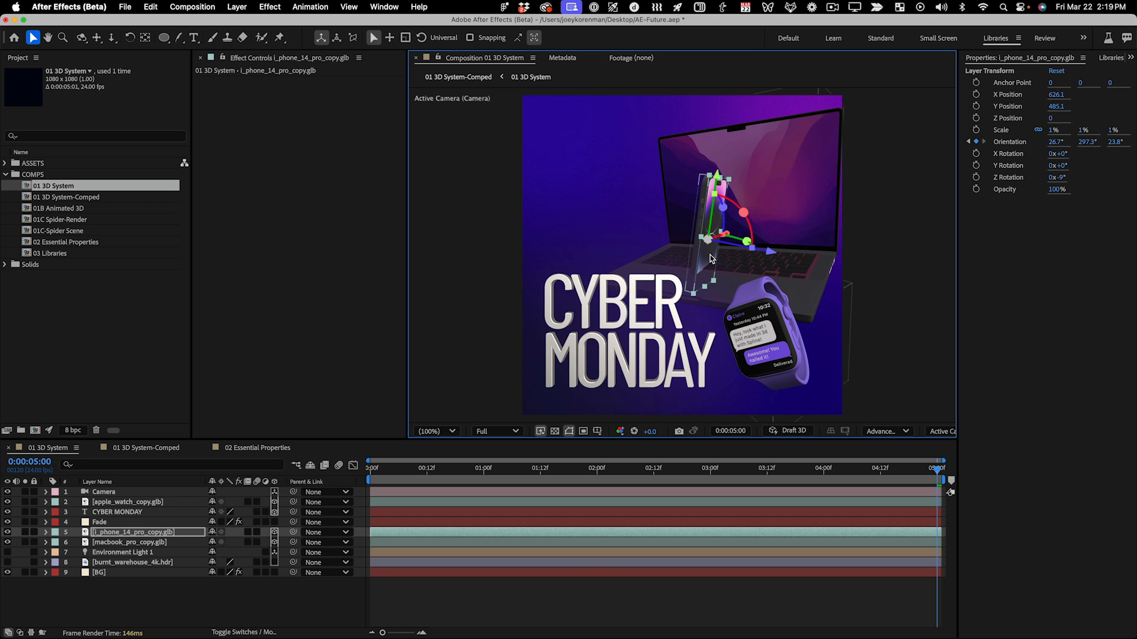
key(super+z)
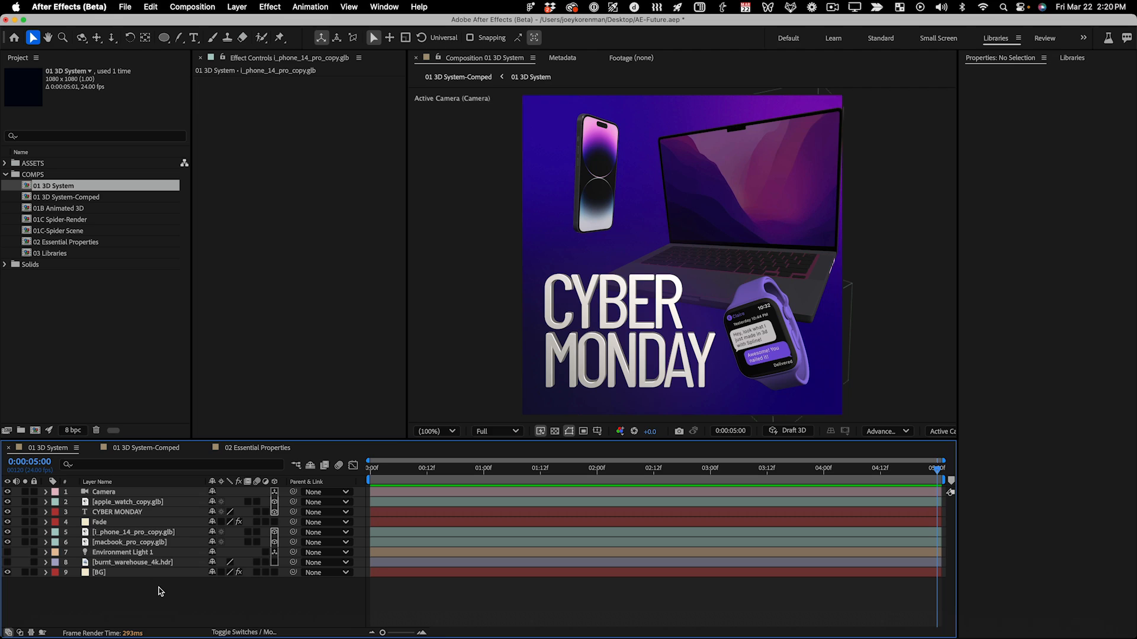
Scrub the timeline to 0:00:01:10 and reveal the modified properties of Environment Light 1
click(125, 553)
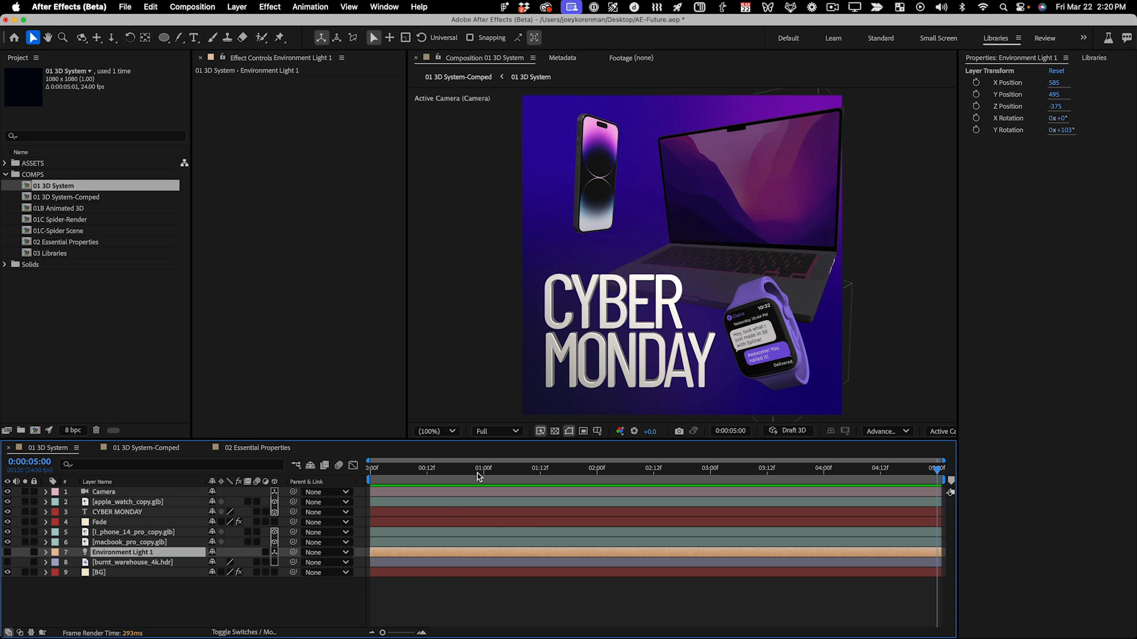
drag(481, 469, 532, 473)
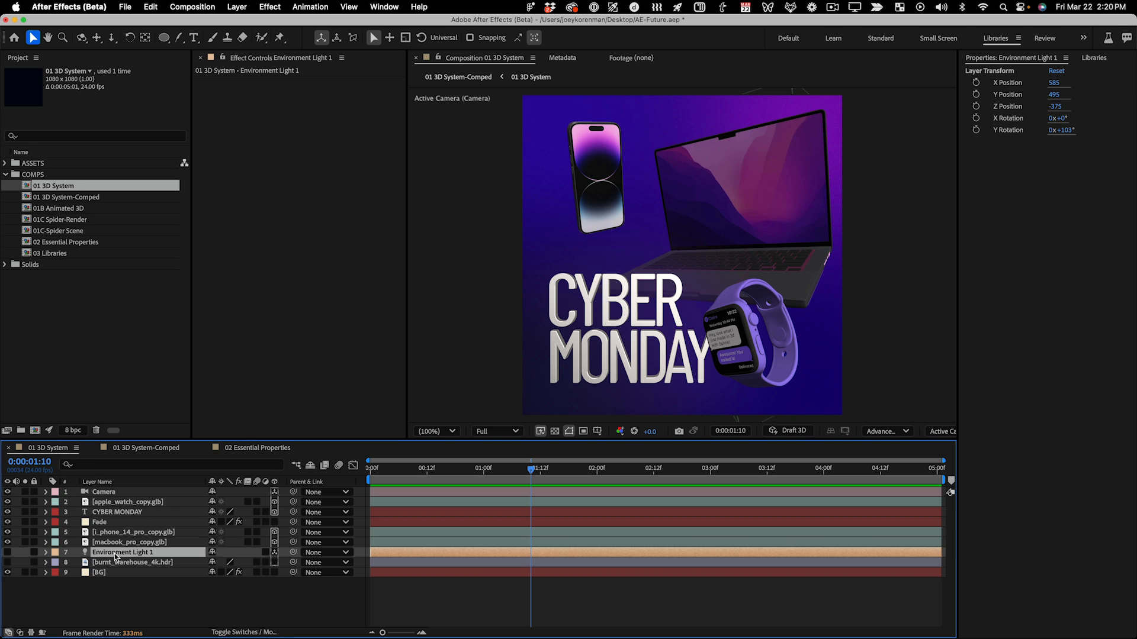
key(u)
key(u)
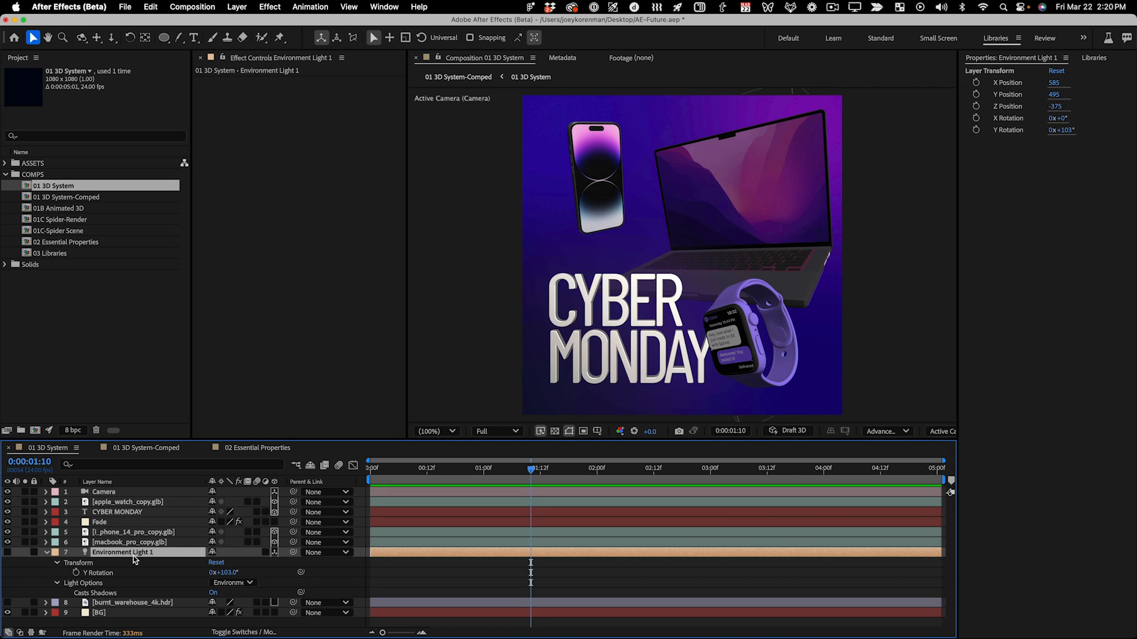
Inspect the burnt_warehouse_4k.hdr layer and the Light Settings of Environment Light 1 without changing them
click(141, 603)
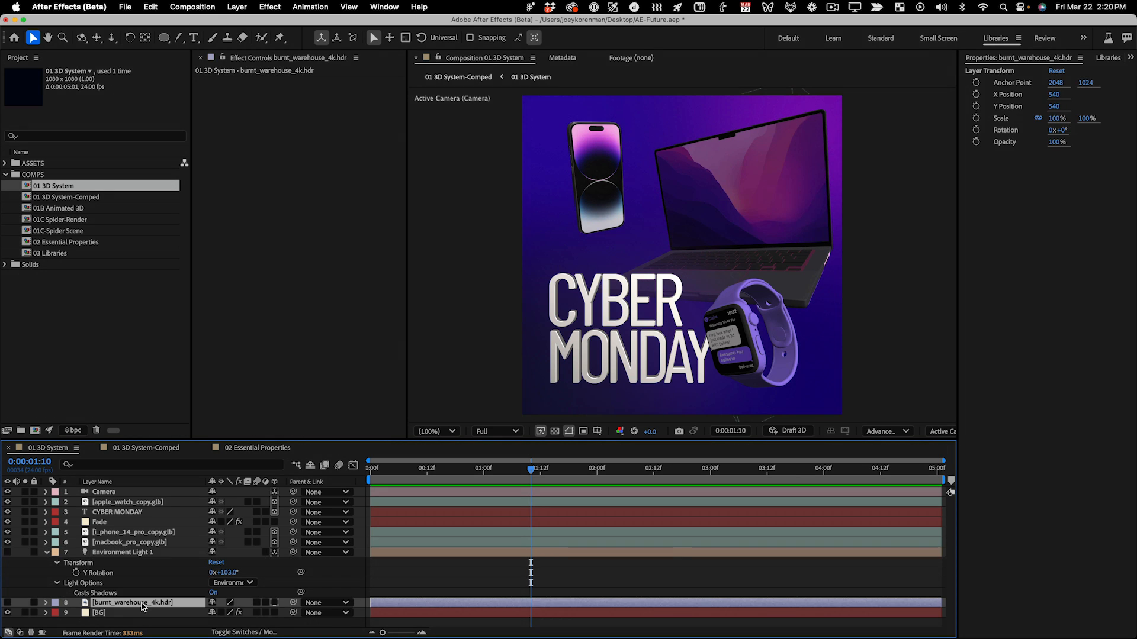
click(123, 552)
double_click(124, 550)
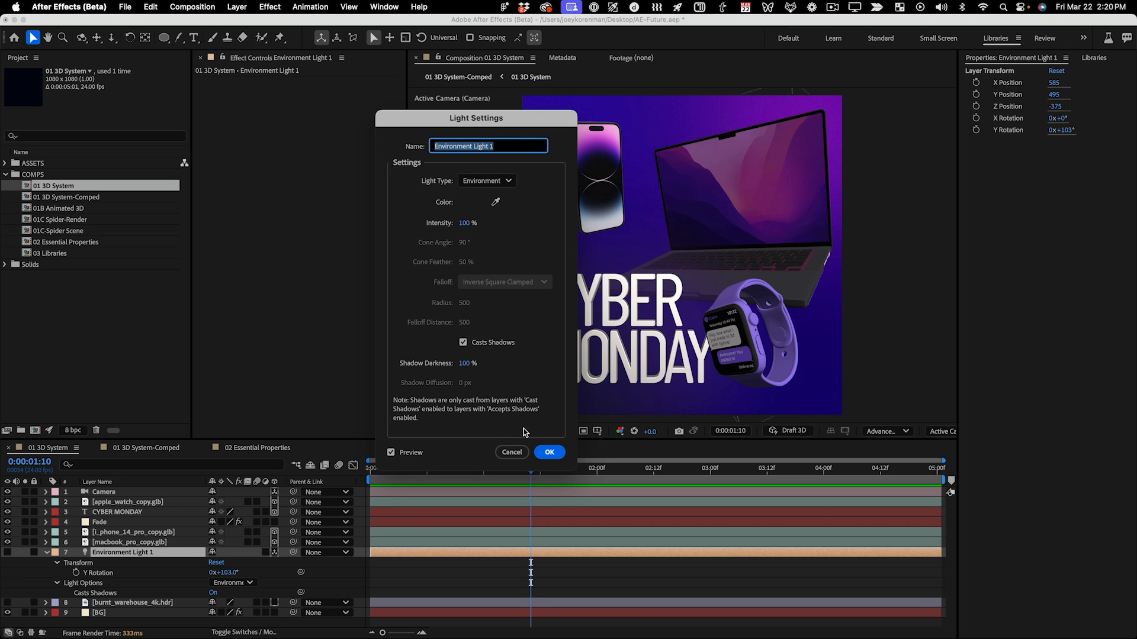
click(512, 453)
click(152, 602)
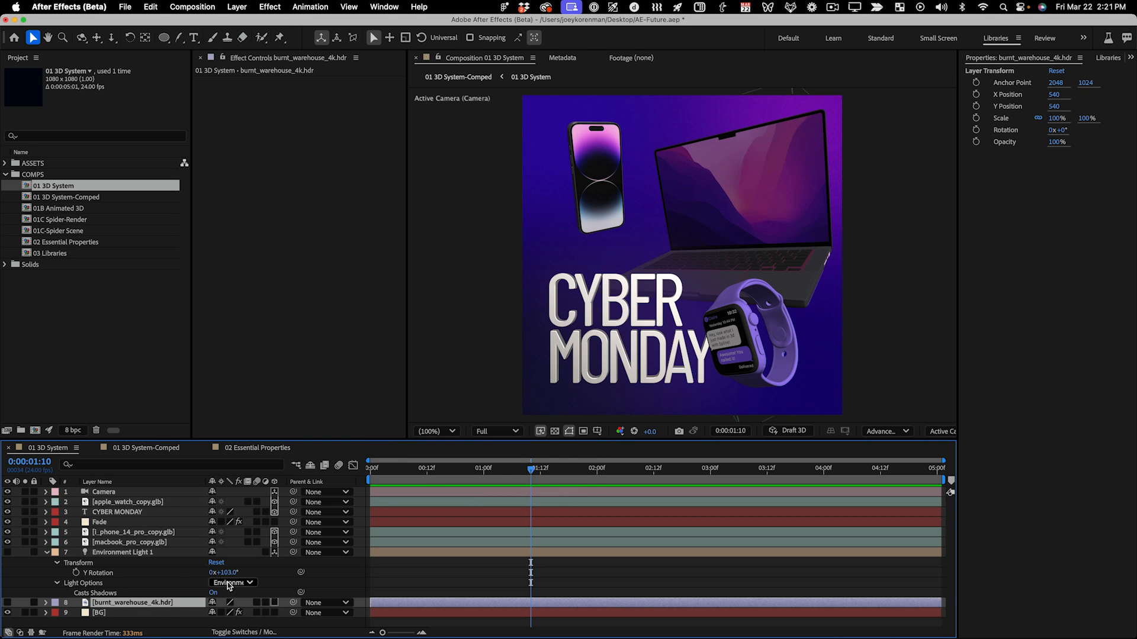
Turn on the visibility of the Environment Light 1 layer
click(125, 554)
click(8, 552)
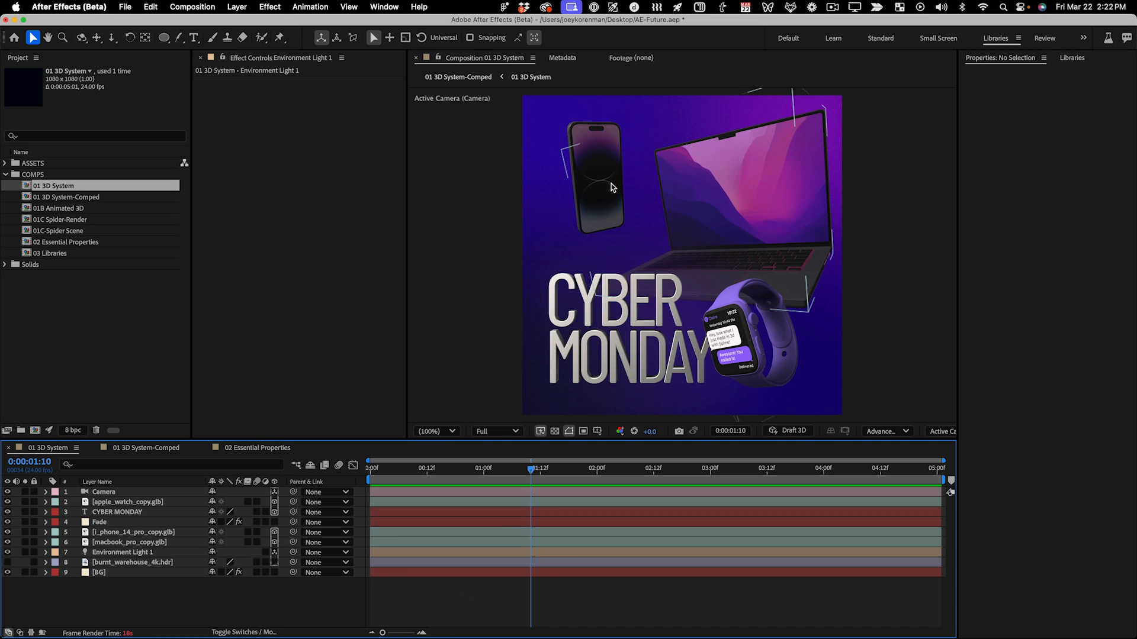
Open the 01 3D System-Comped composition and examine the effects on its Adjust layer
click(141, 448)
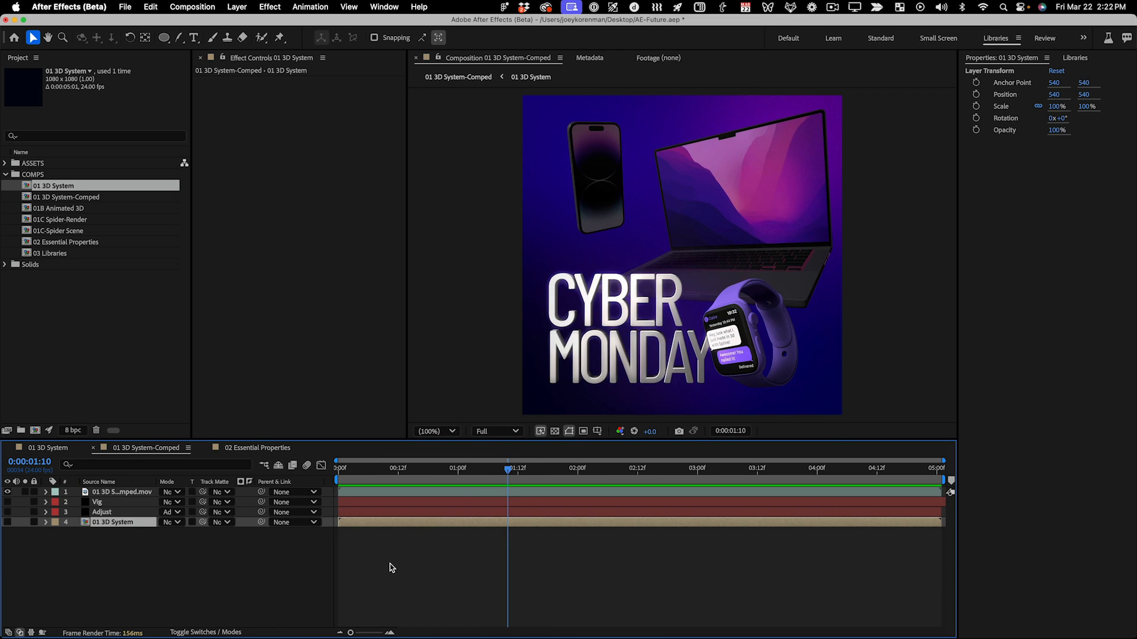
click(119, 513)
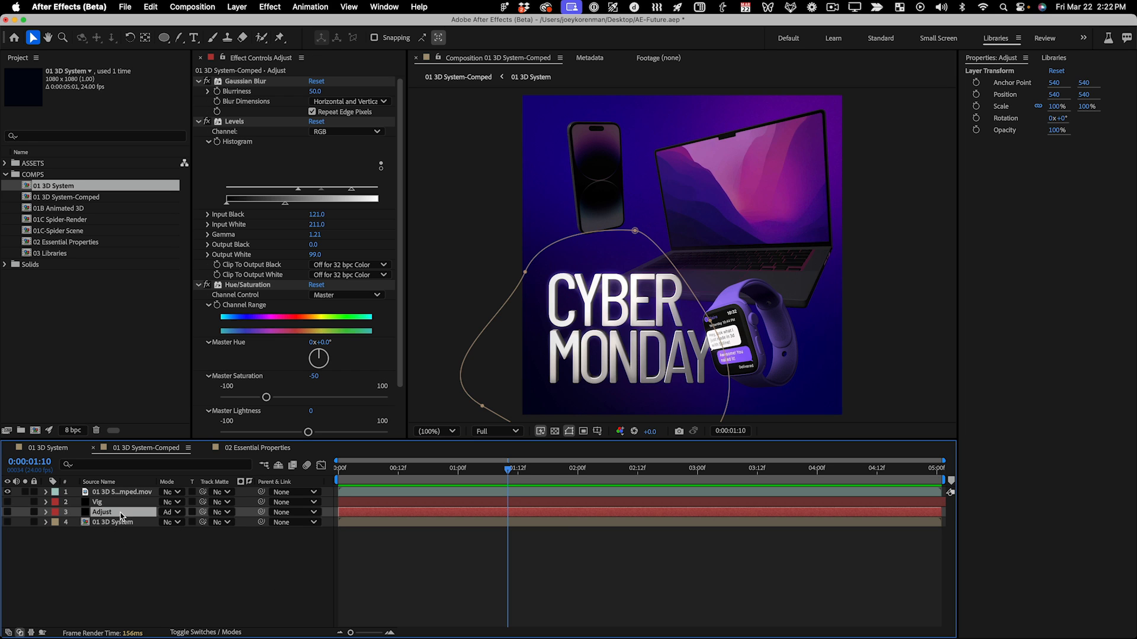
click(608, 538)
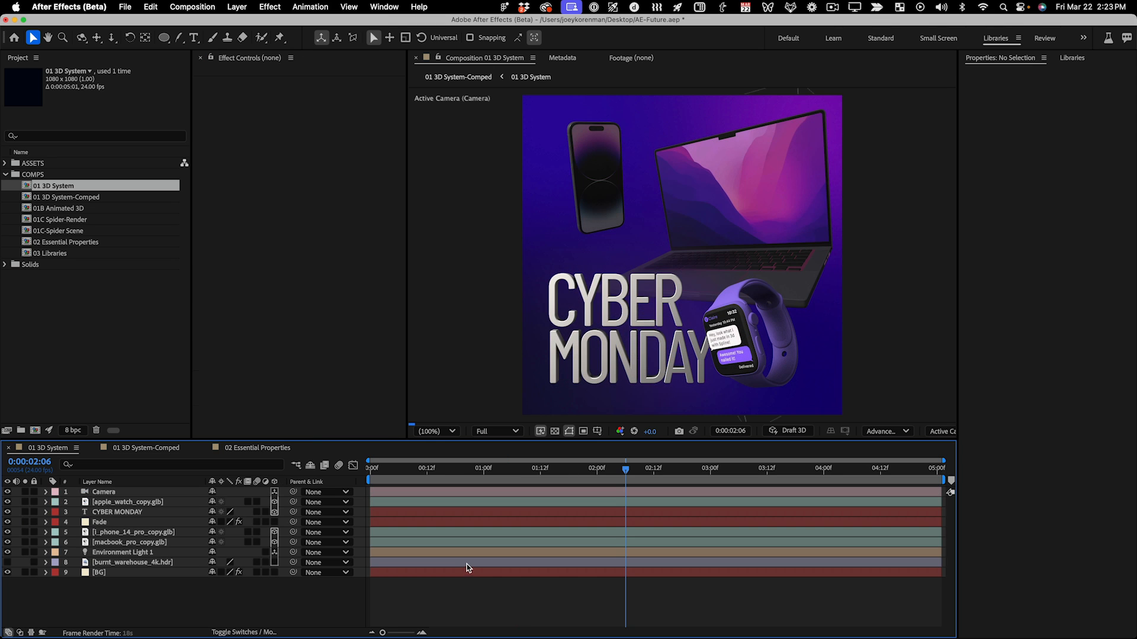
Check the 3D Renderer choices in the 01 3D System composition settings, keeping Advanced 3D selected
key(super+k)
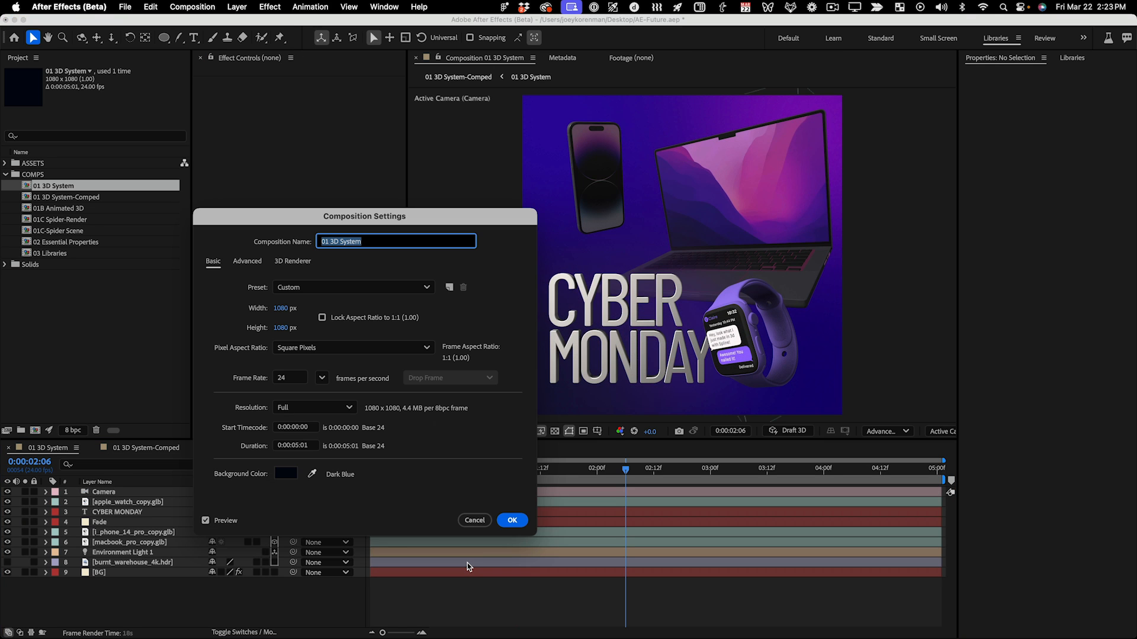
click(293, 263)
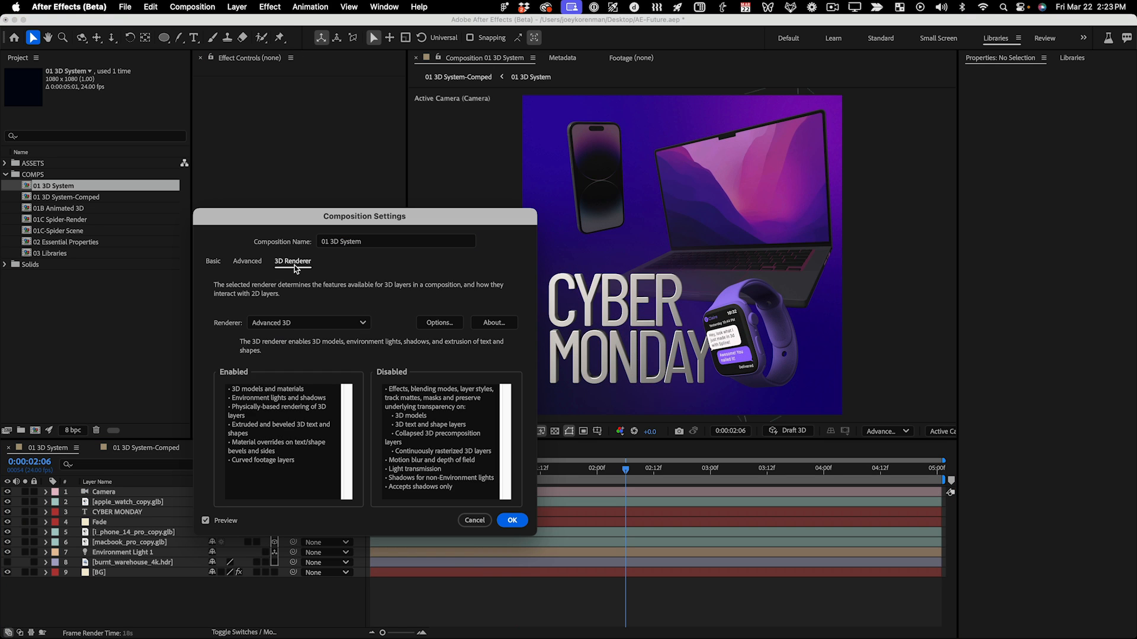
click(307, 326)
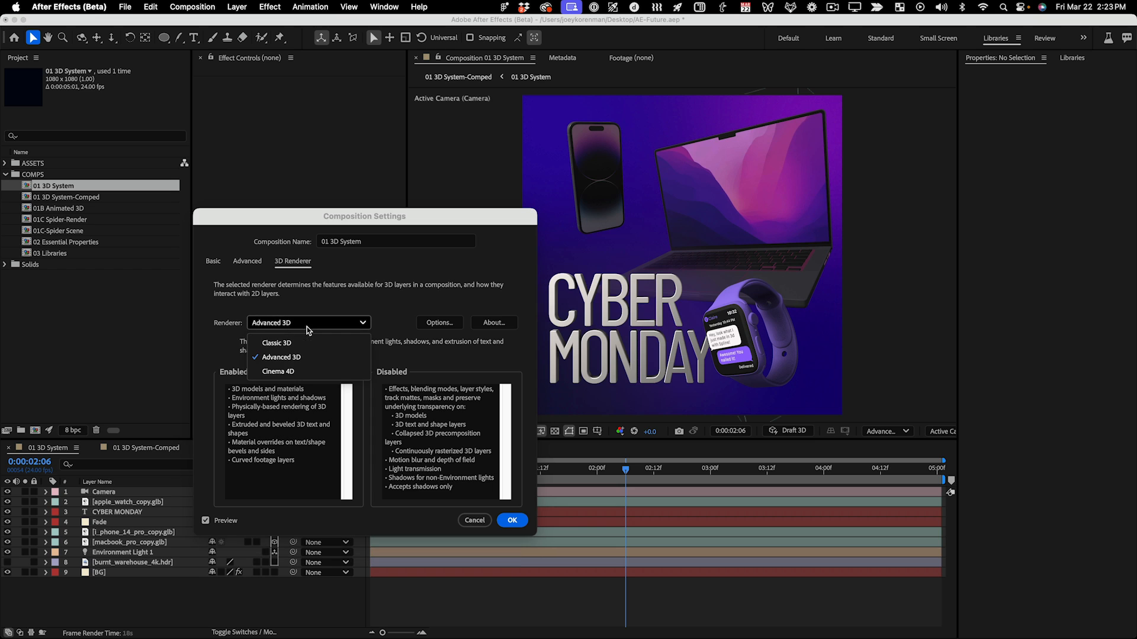
click(299, 358)
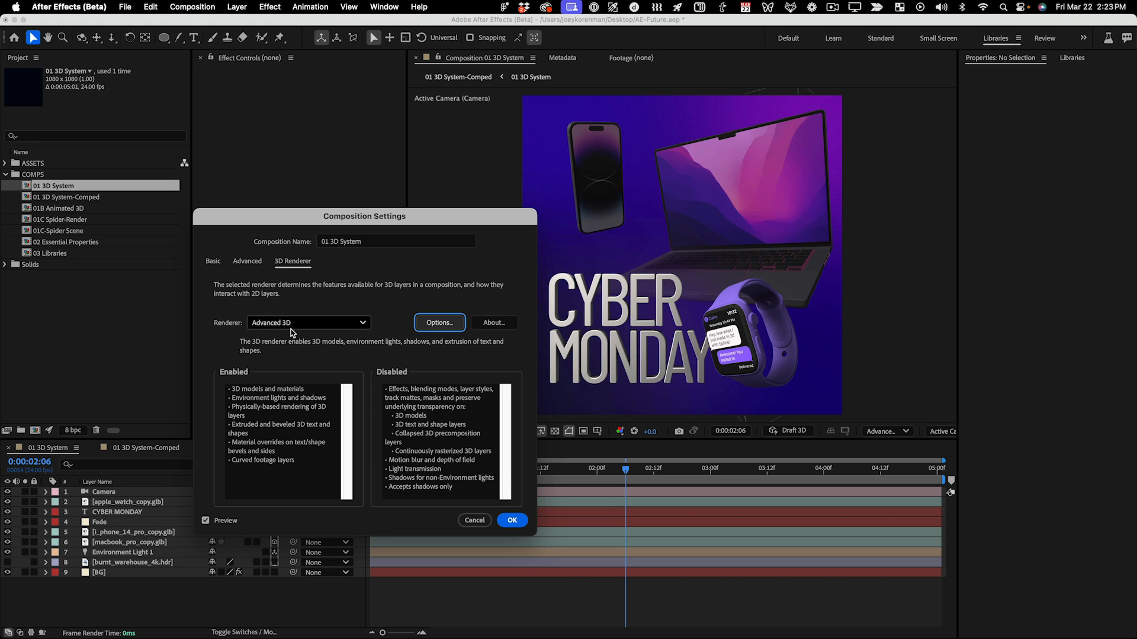
Review the Advanced 3D render quality and shadow resolution options, and cancel out of the composition settings
click(437, 324)
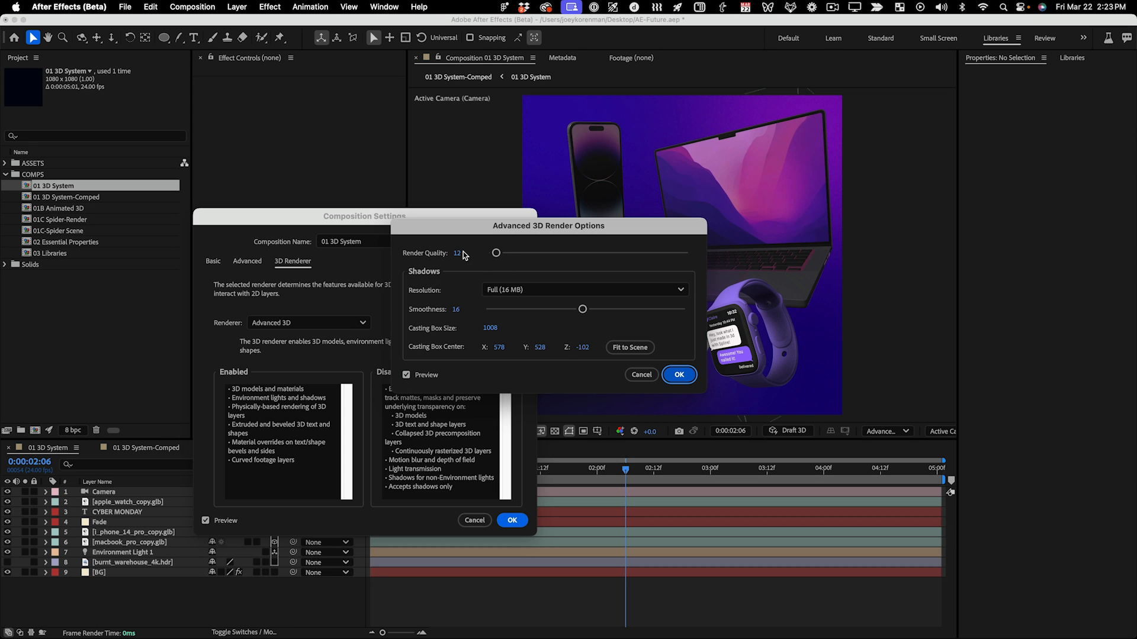
click(552, 290)
click(552, 291)
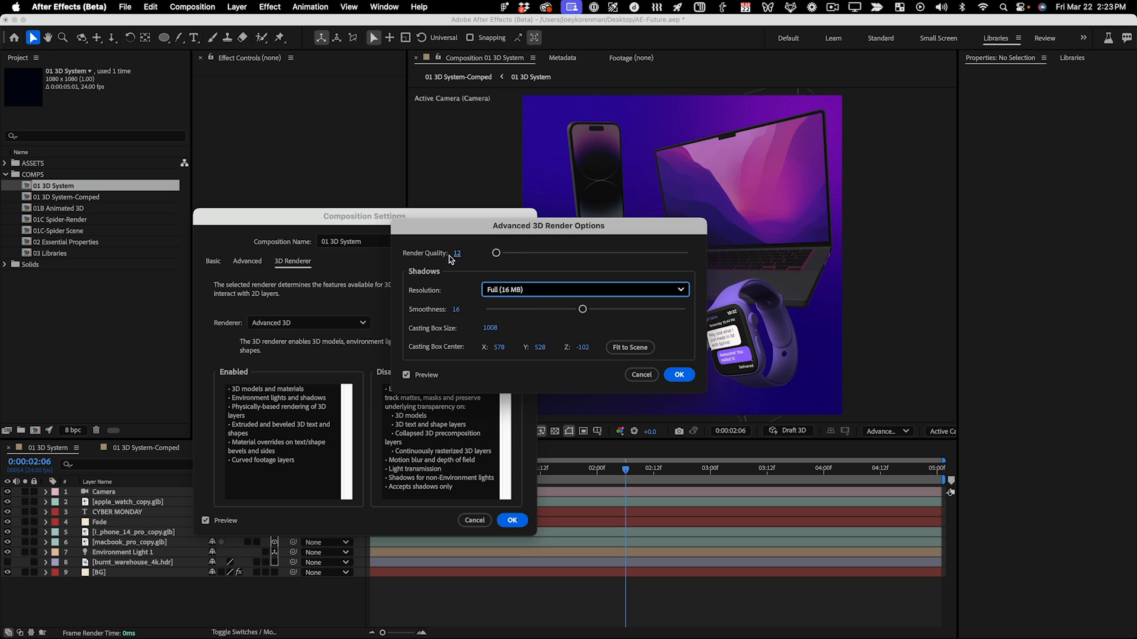
drag(496, 252, 474, 270)
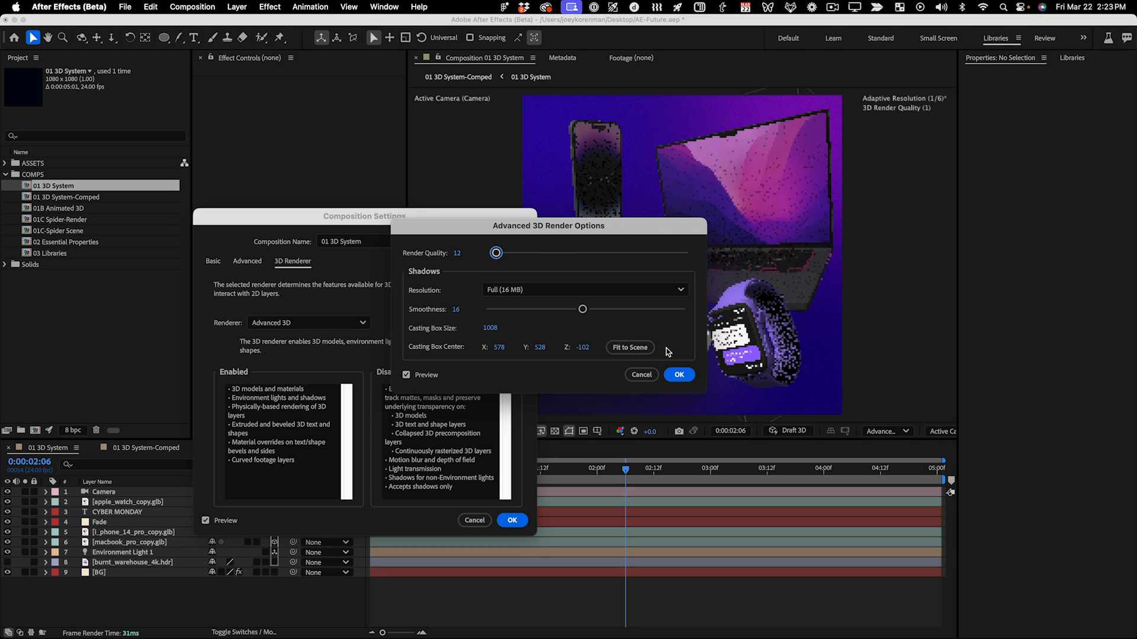
key(Return)
click(474, 521)
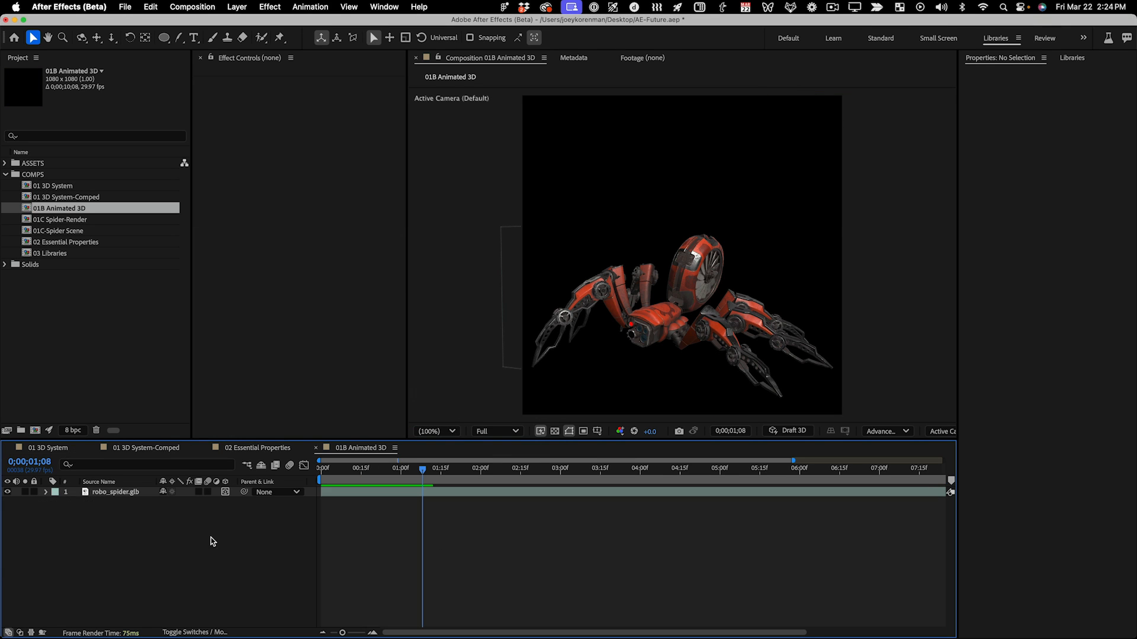
Scrub through the robo_spider.glb animation in the 01B Animated 3D composition, stopping at 0;00;05;28
click(127, 493)
drag(365, 475, 429, 503)
key(minus)
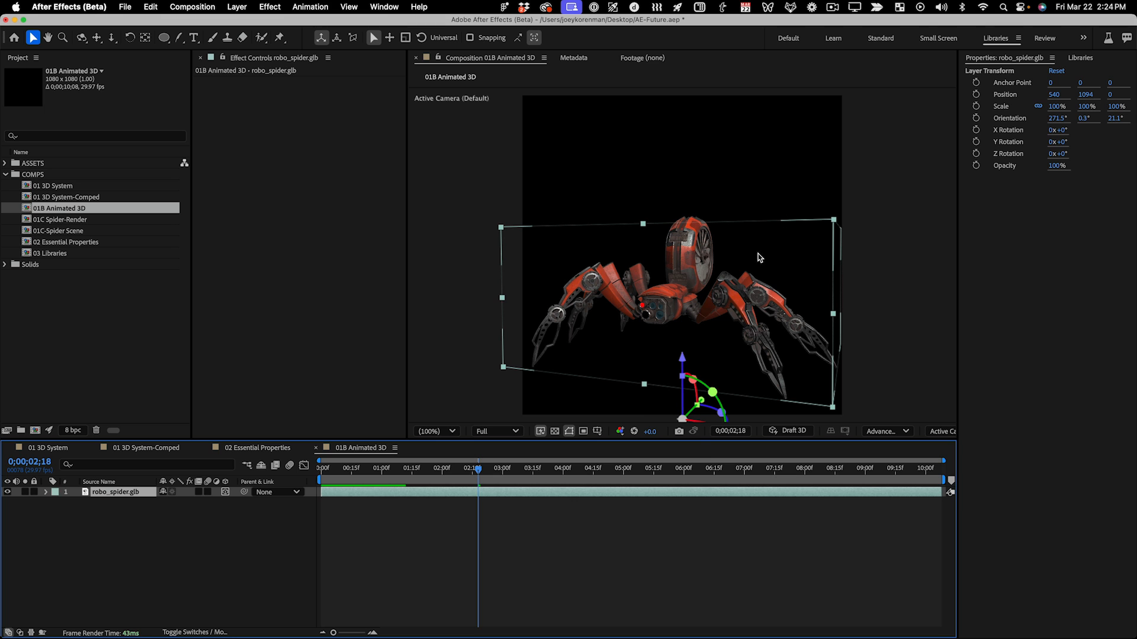
drag(361, 471, 680, 472)
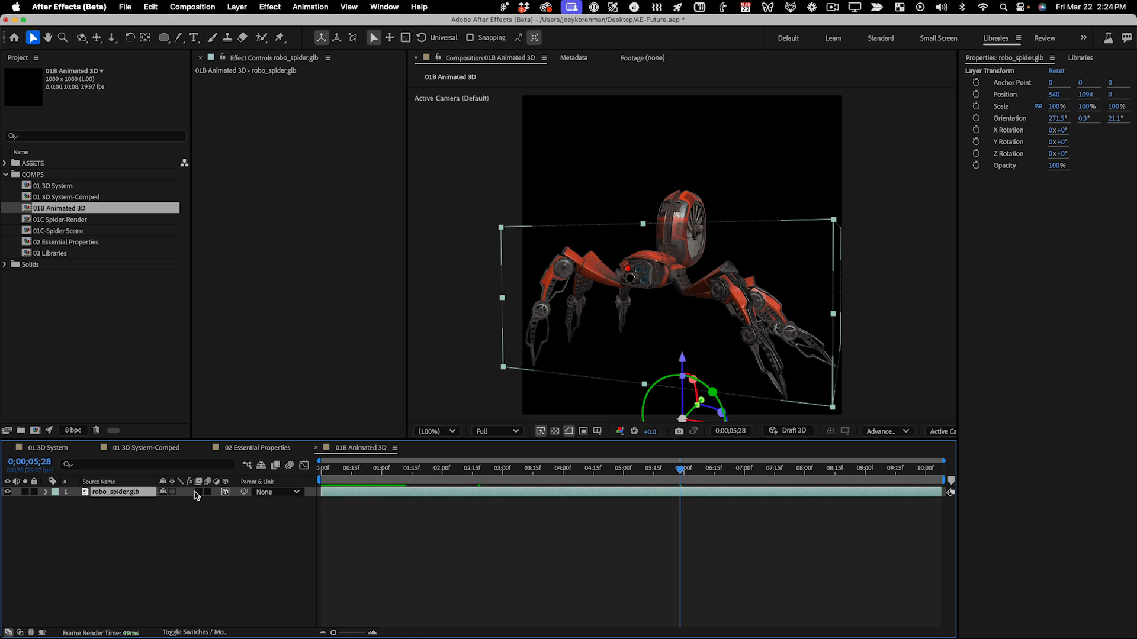
Expand the robo_spider.glb layer to show its Animation Options
click(133, 499)
click(45, 492)
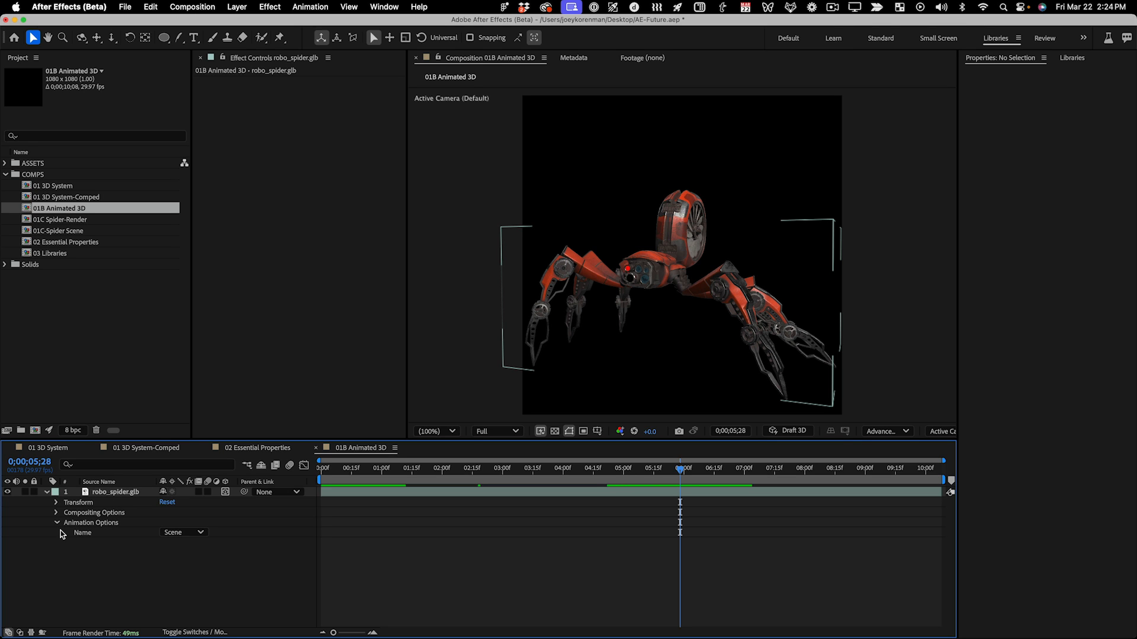
Keep Scene as the robo_spider.glb animation and rotate the spider model at 0;00;00;23
click(198, 533)
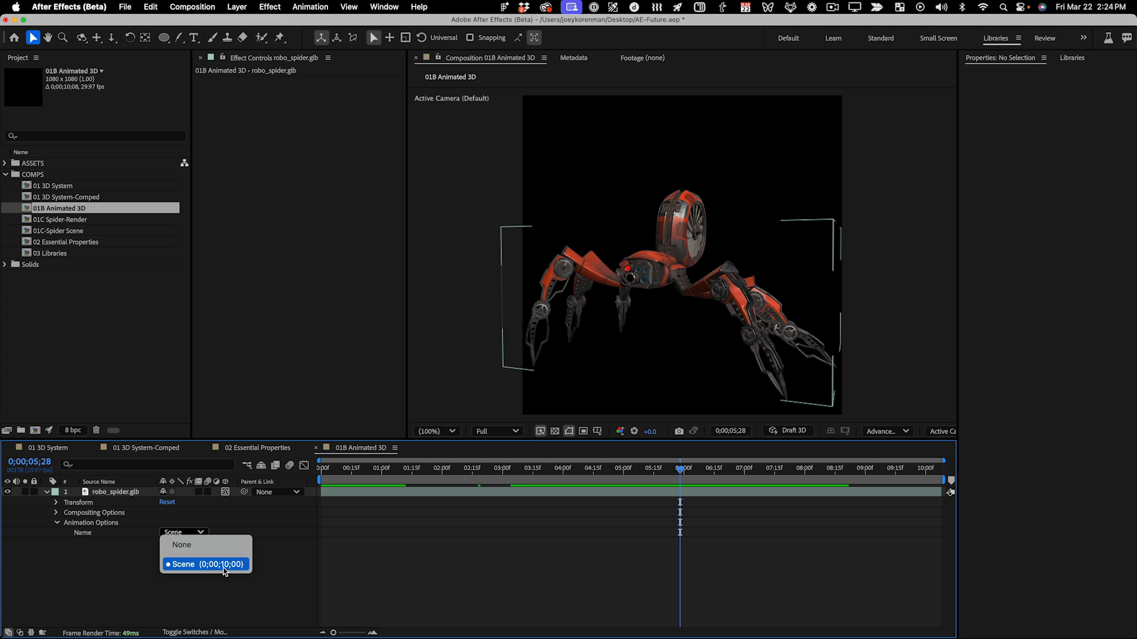
click(191, 565)
drag(411, 474, 367, 474)
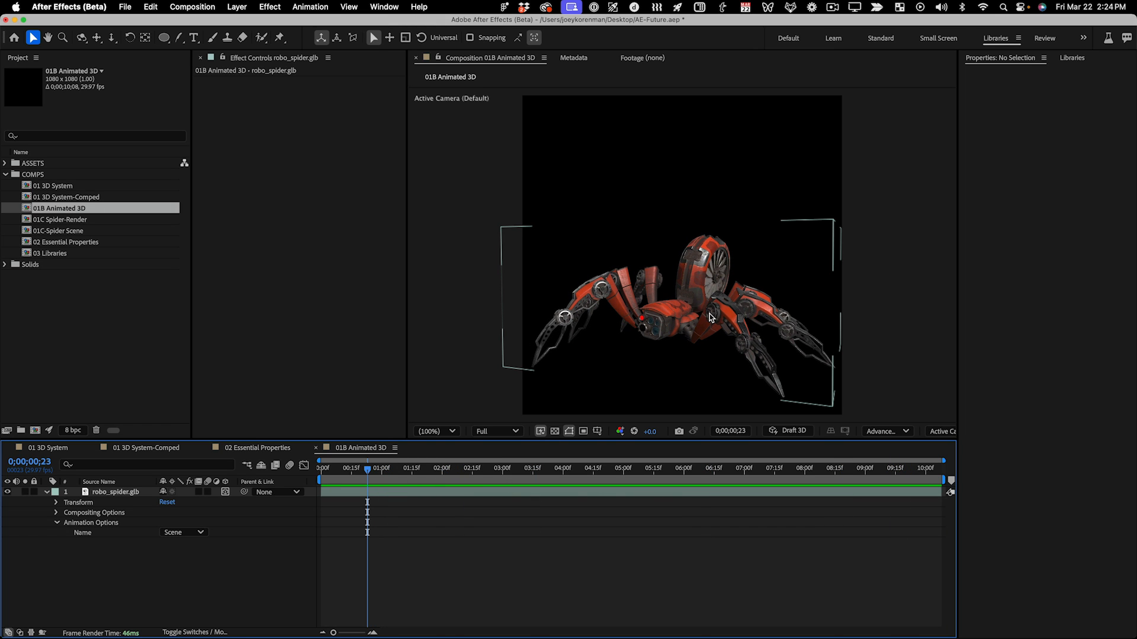
key(w)
drag(709, 314, 563, 315)
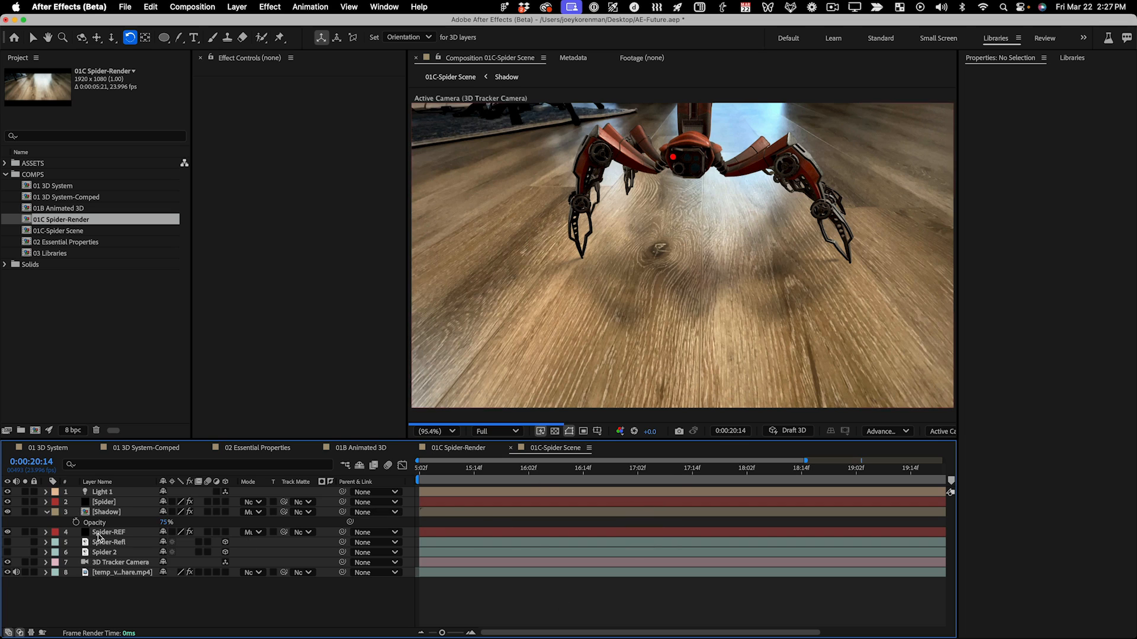
Open the Shadow precomp from 01C-Spider Scene to examine its layers, and return to 01C-Spider Scene
click(112, 512)
double_click(116, 514)
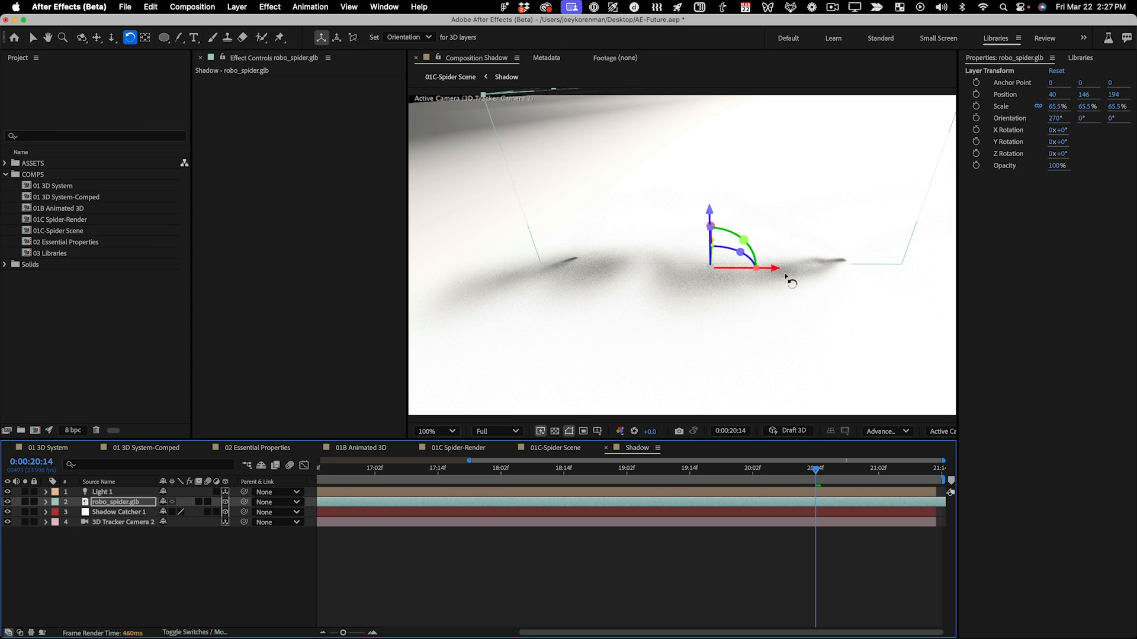
click(555, 449)
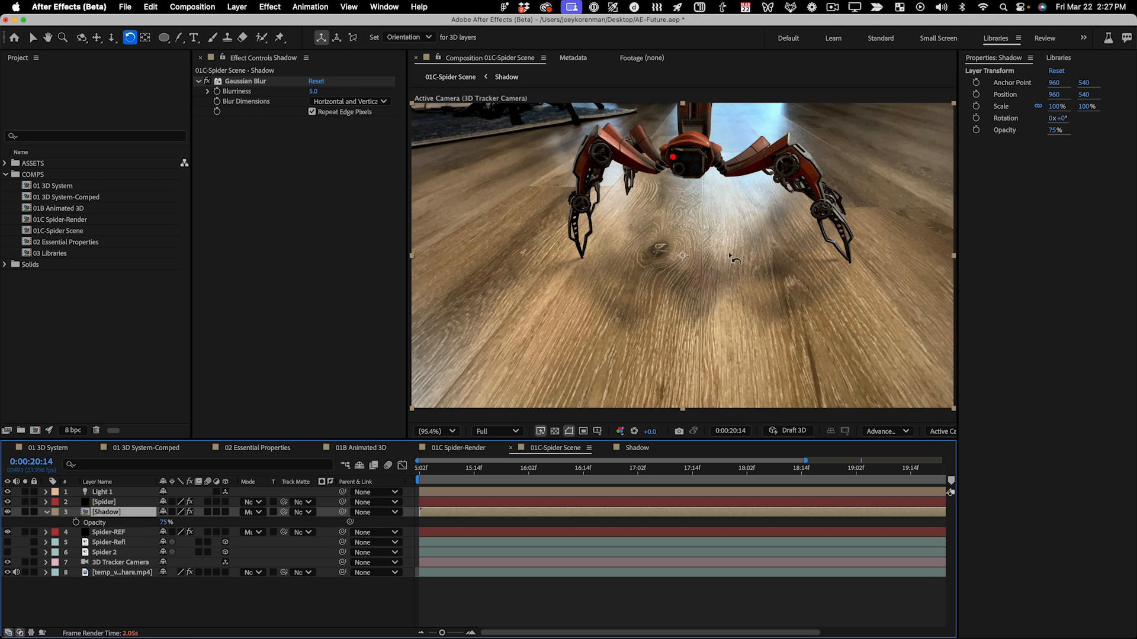
Examine the CC Composite effect on the Spider layer and solo that layer
click(107, 502)
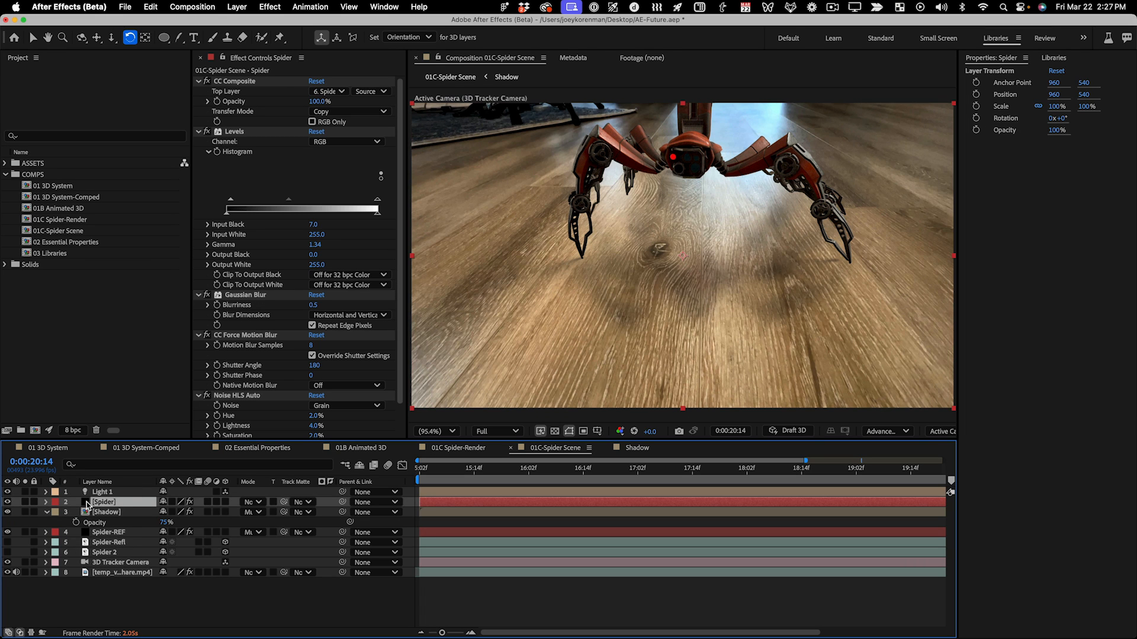
click(240, 83)
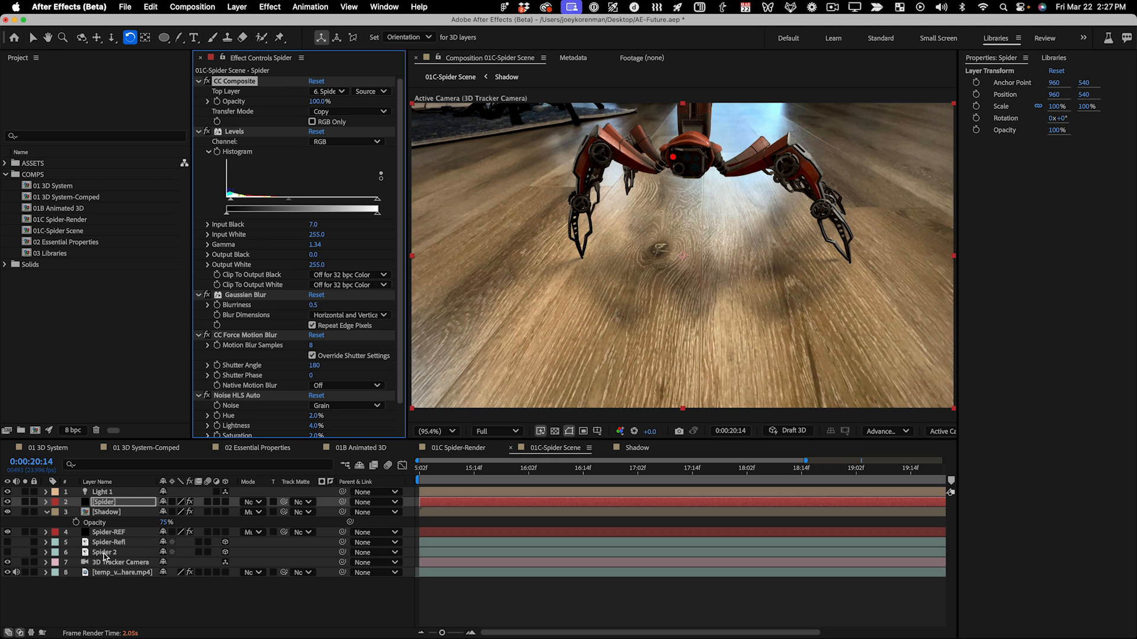
click(148, 502)
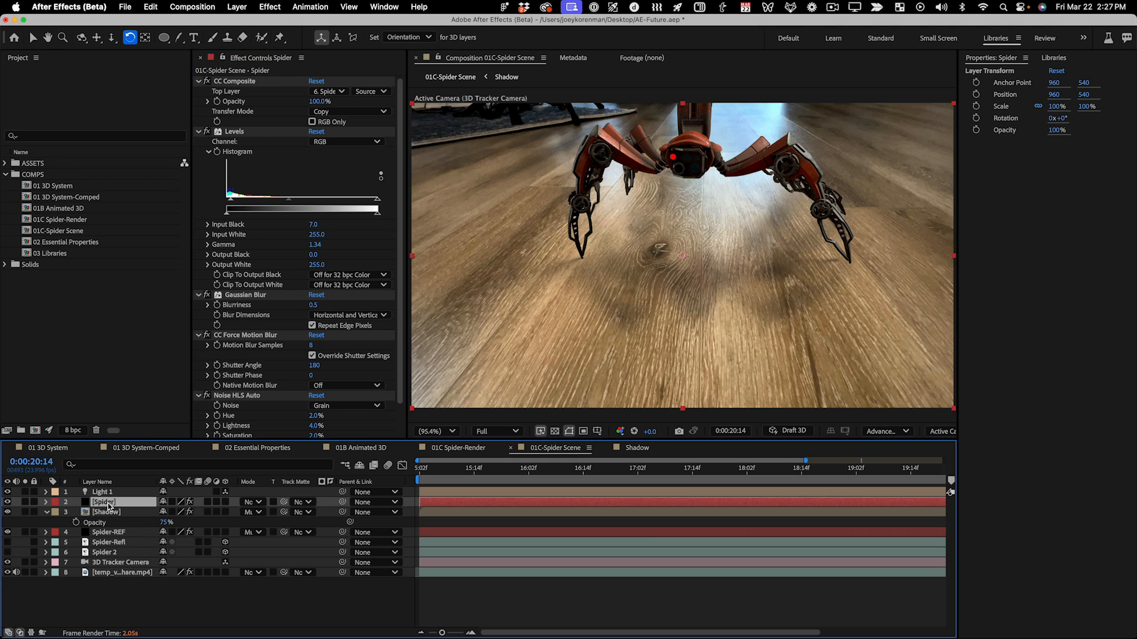
click(25, 502)
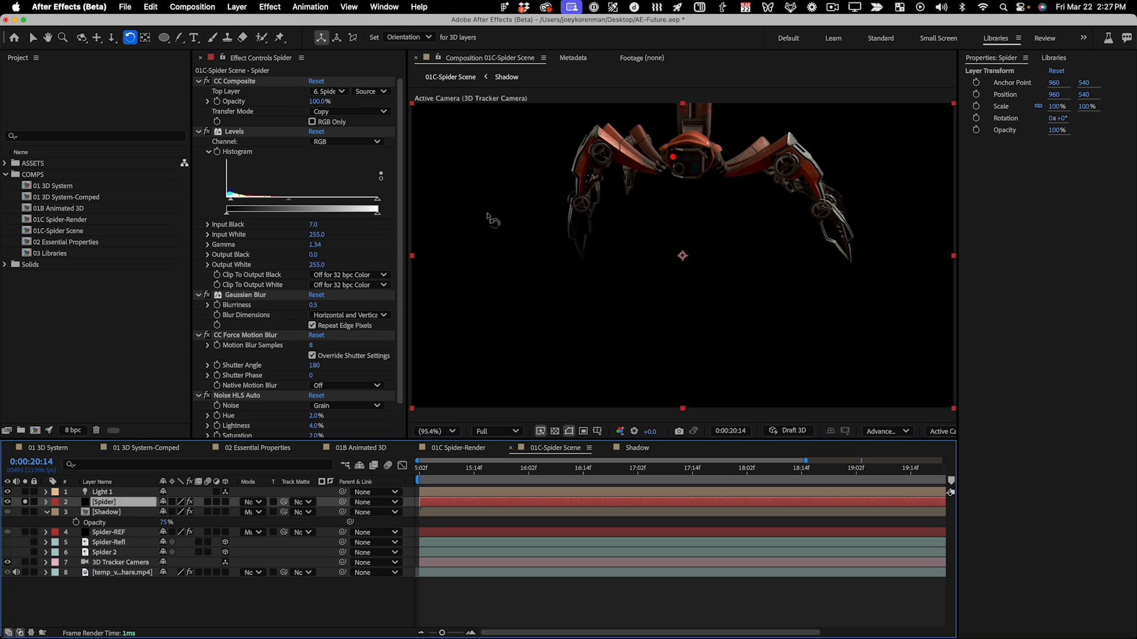
Collapse the Levels, Gaussian Blur, CC Force Motion Blur and Noise HLS Auto effects on the Spider layer
click(243, 135)
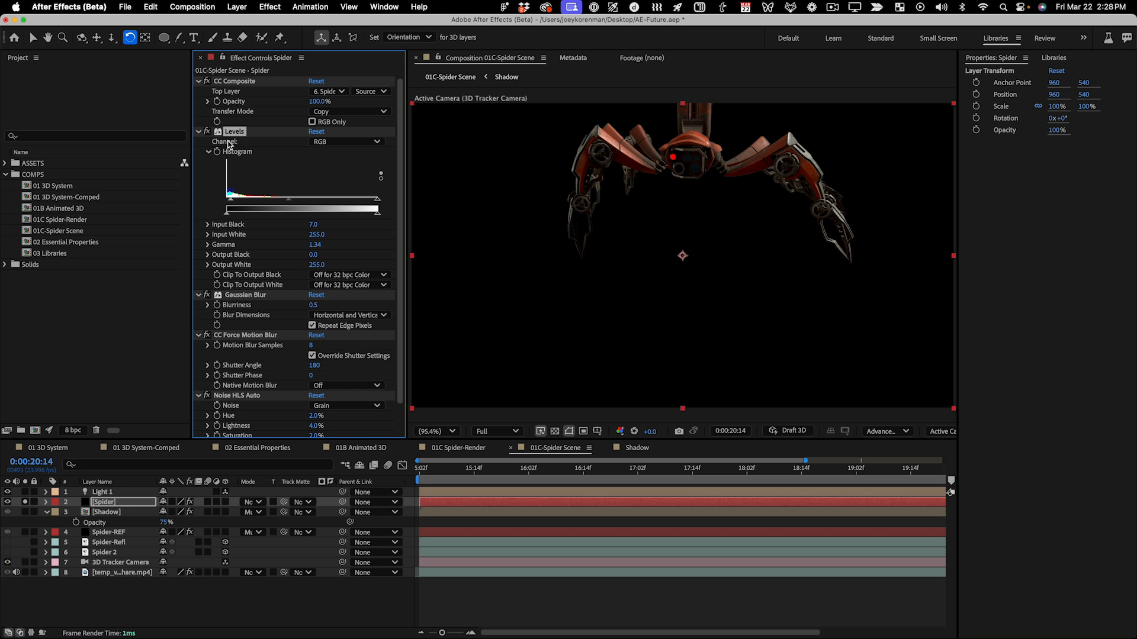
click(198, 132)
click(198, 142)
click(198, 153)
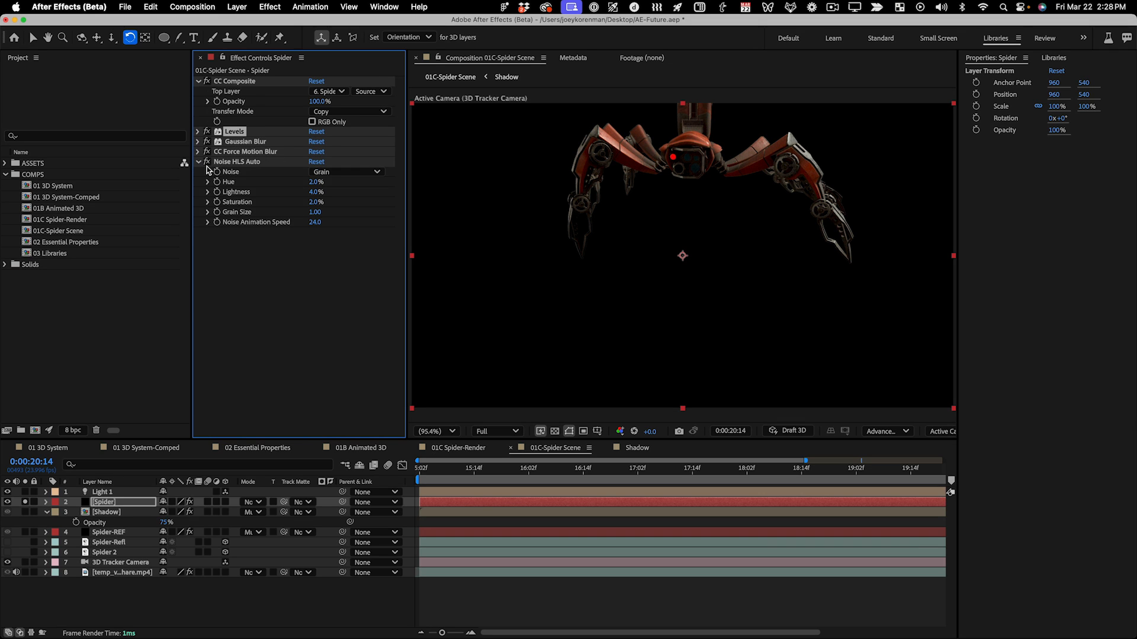
click(198, 162)
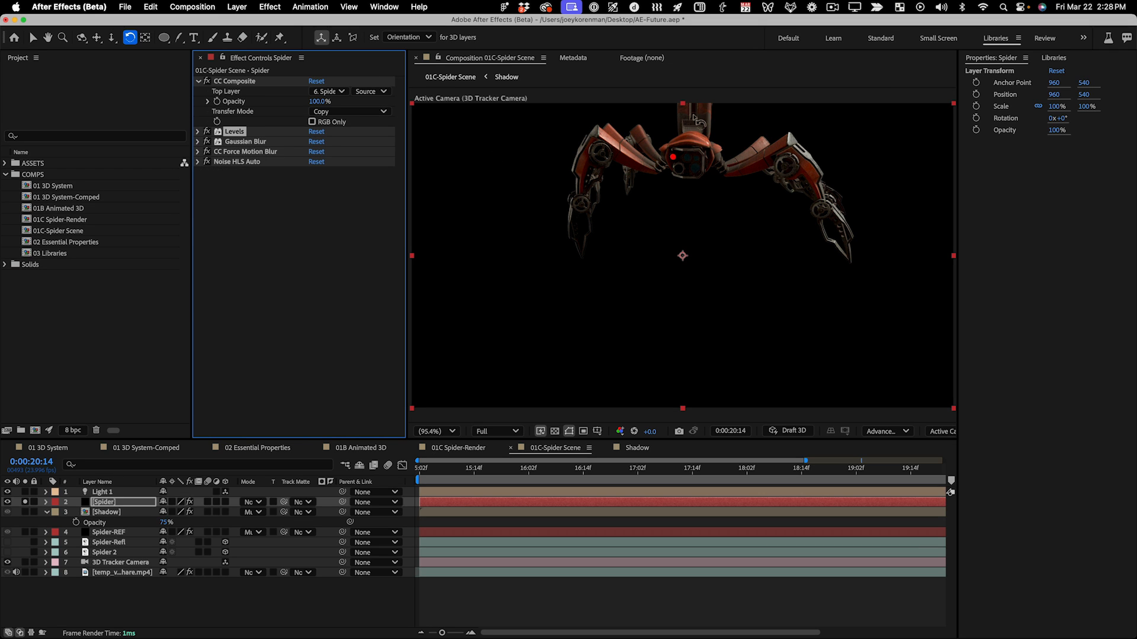
Unsolo the Spider layer and hide the Spider, Shadow and Spider-REF layers
click(25, 503)
click(7, 502)
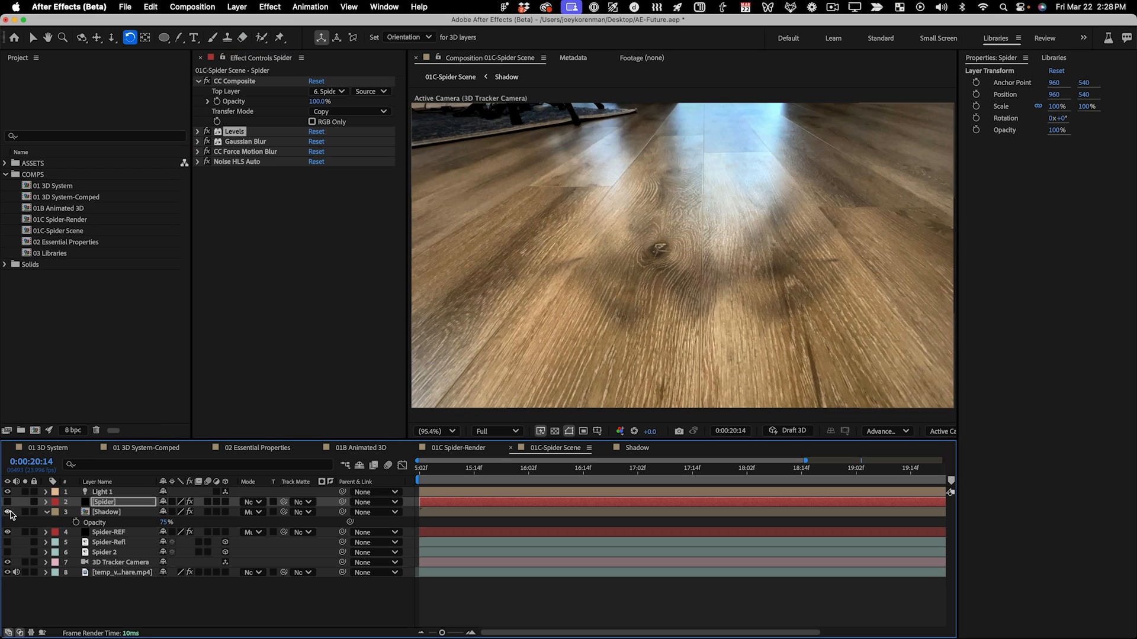
click(7, 512)
click(7, 532)
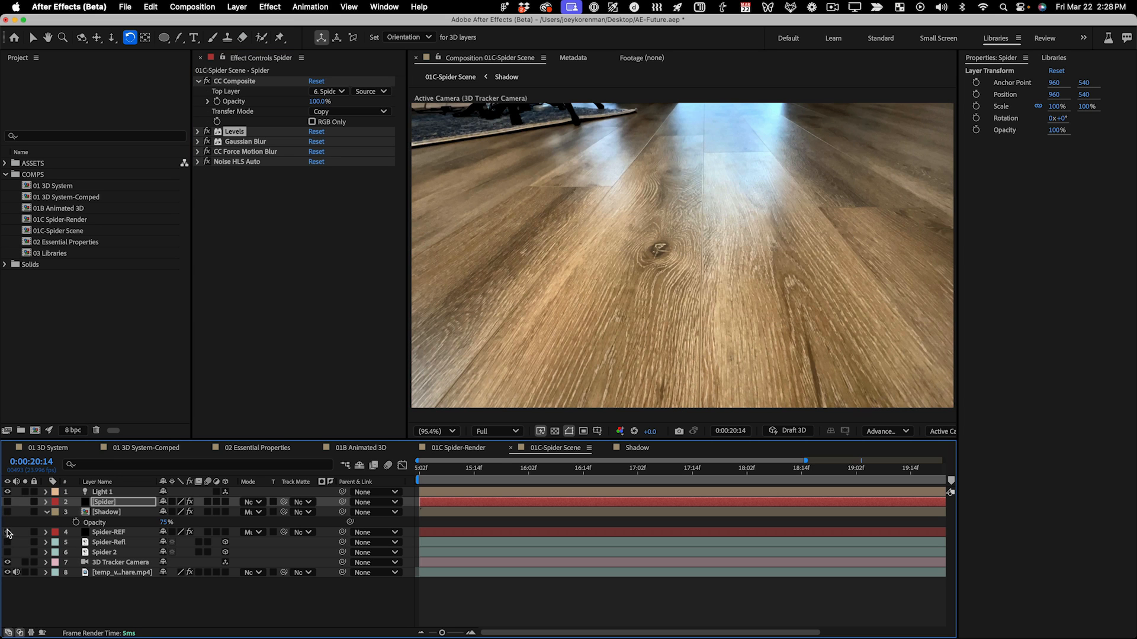
Make the Spider 2 and Spider-Refl model layers visible
click(8, 543)
click(7, 552)
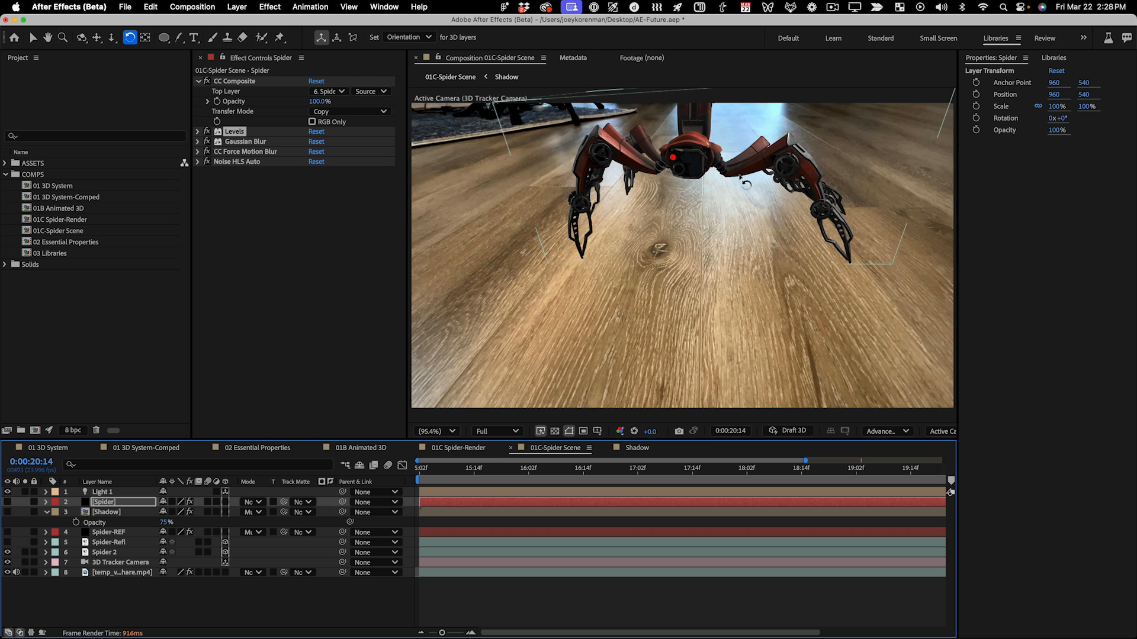
click(110, 542)
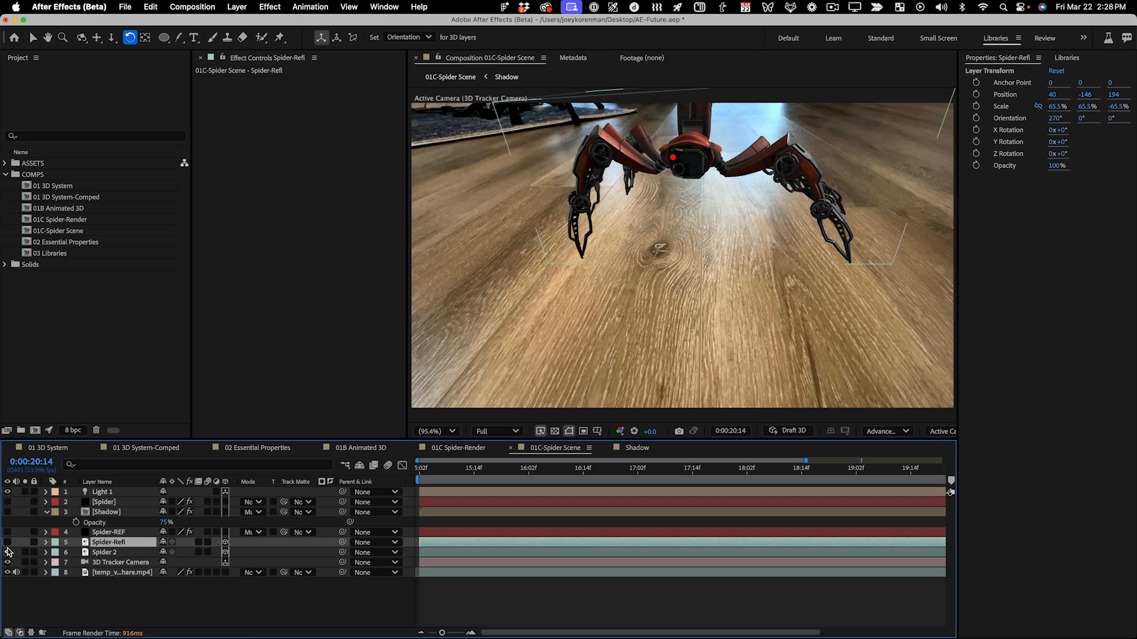
click(8, 542)
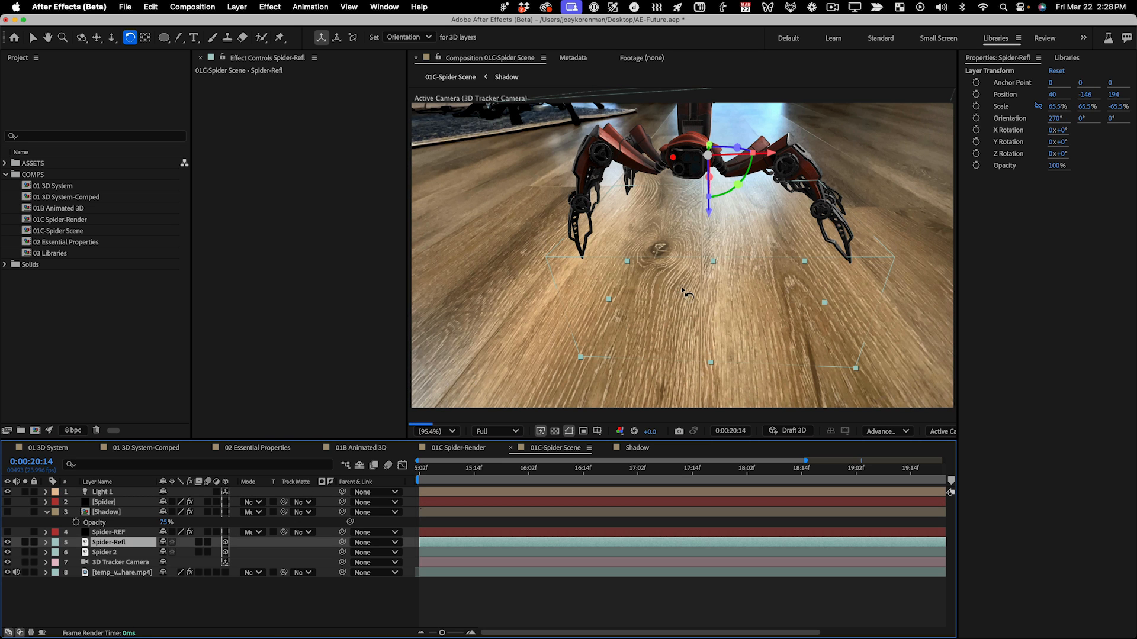
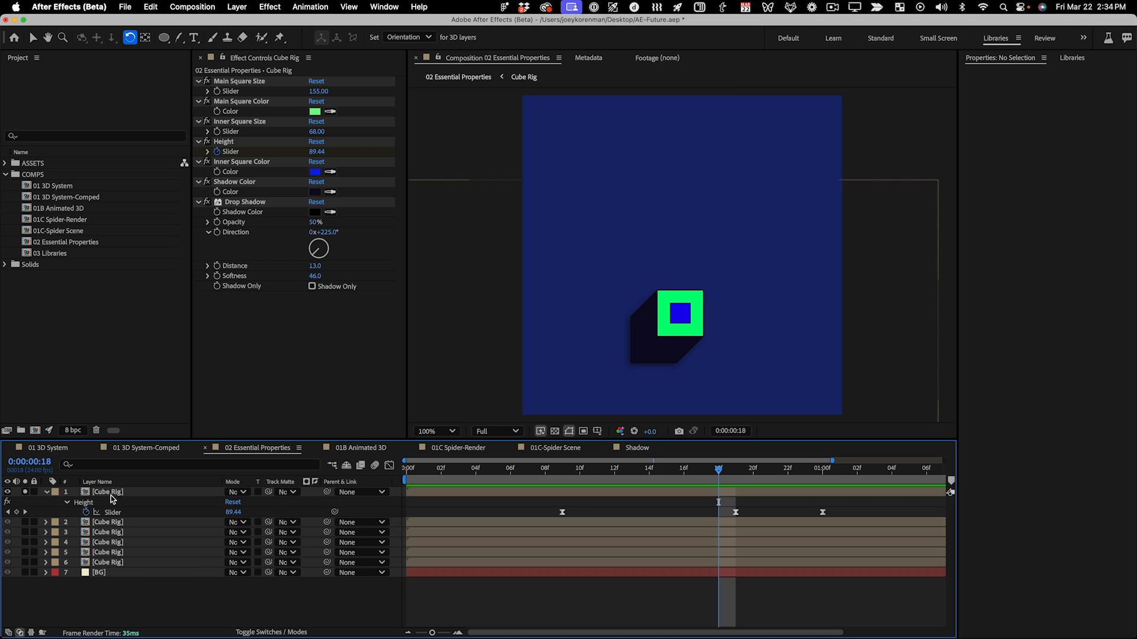
In 02 Essential Properties, reveal the top Cube Rig layer's properties and collapse Effects and Transform to examine its Essential Properties expressions
click(111, 494)
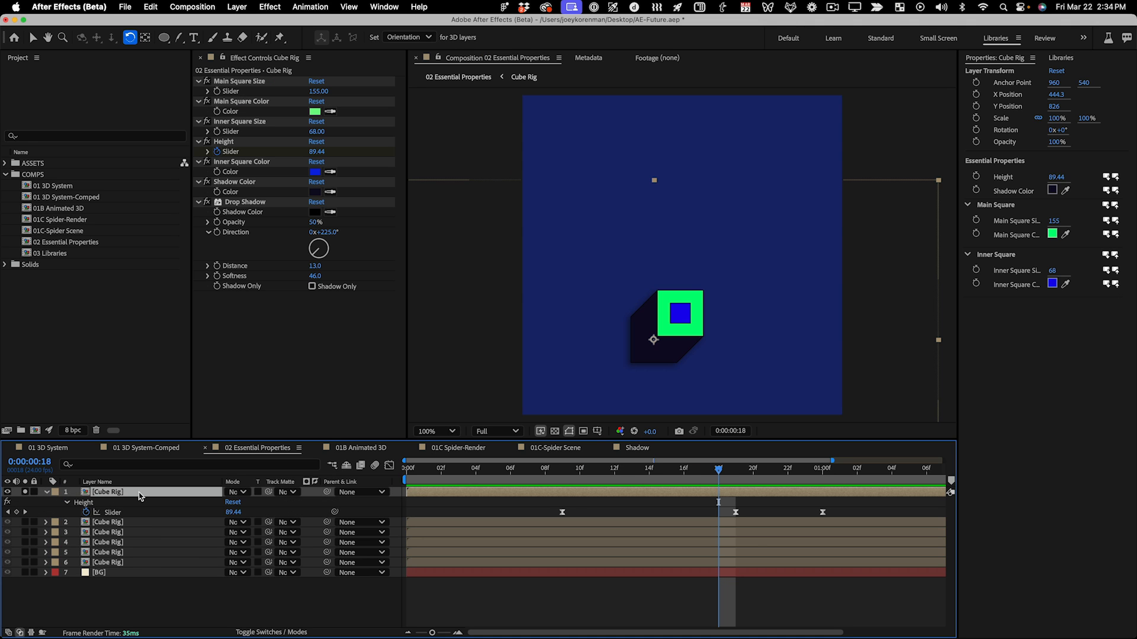
key(e)
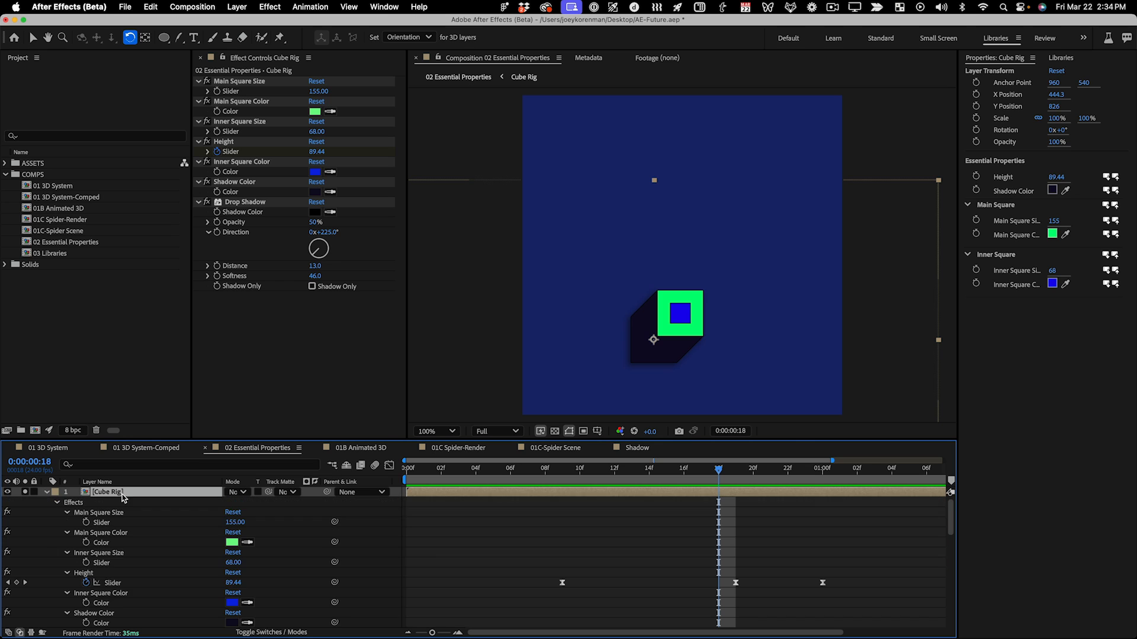
click(56, 503)
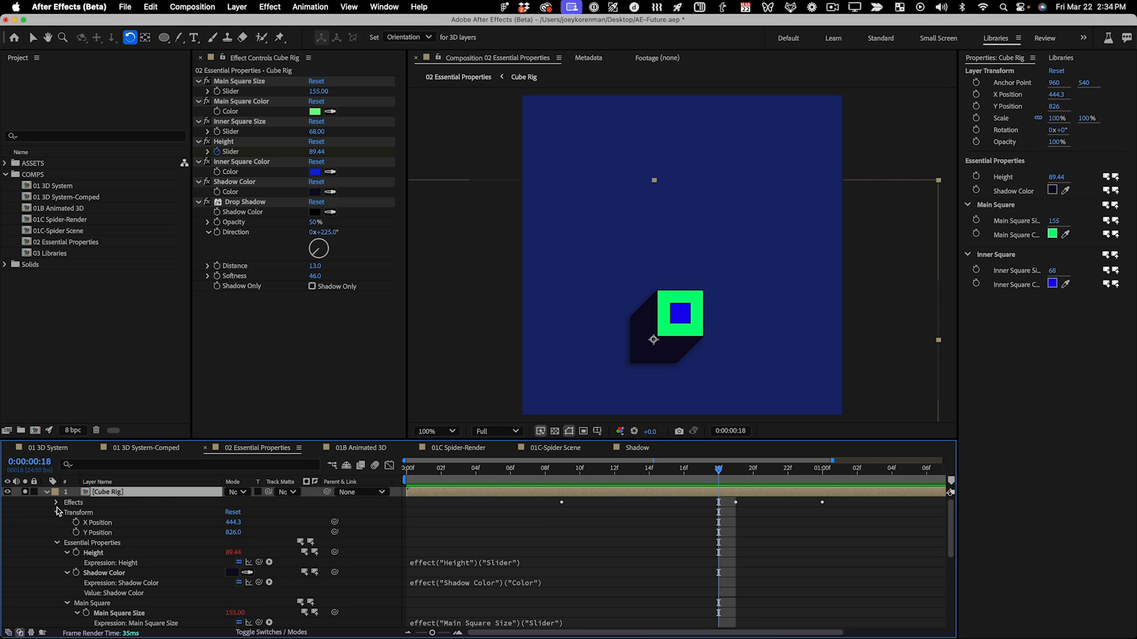
click(56, 513)
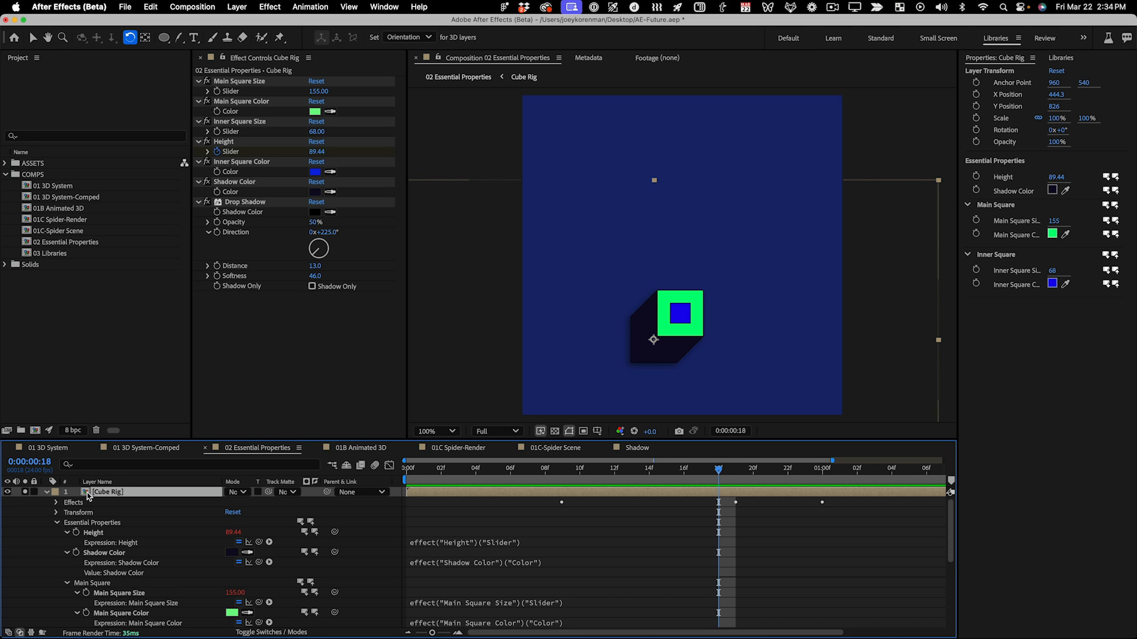
Duplicate the top Cube Rig layer and delete all Height slider keyframes on the copy
key(super+d)
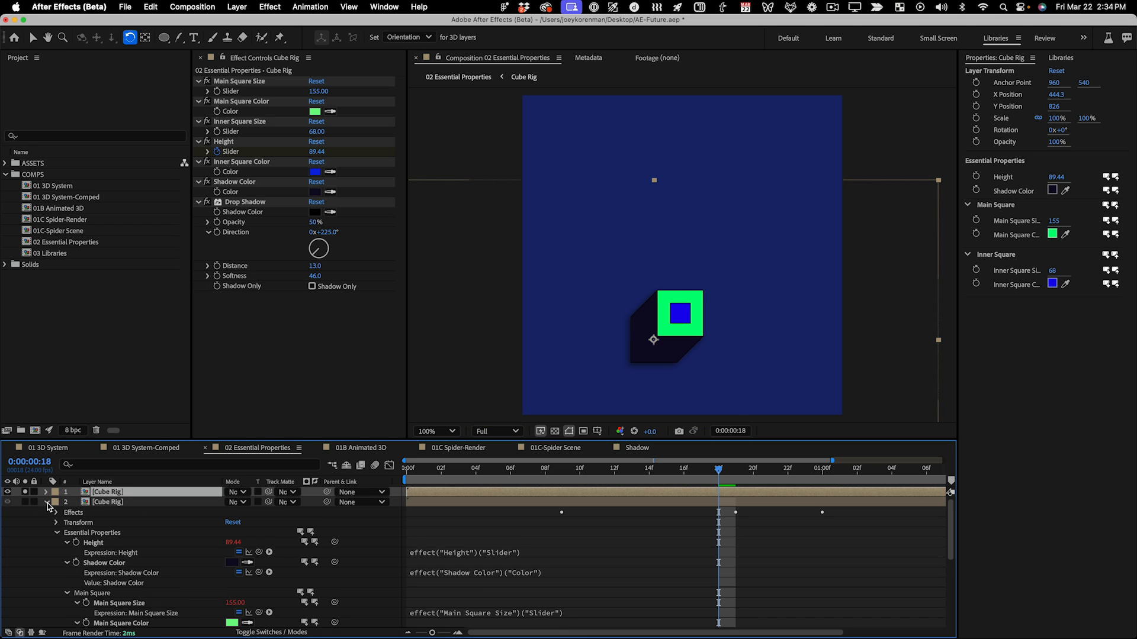
click(47, 502)
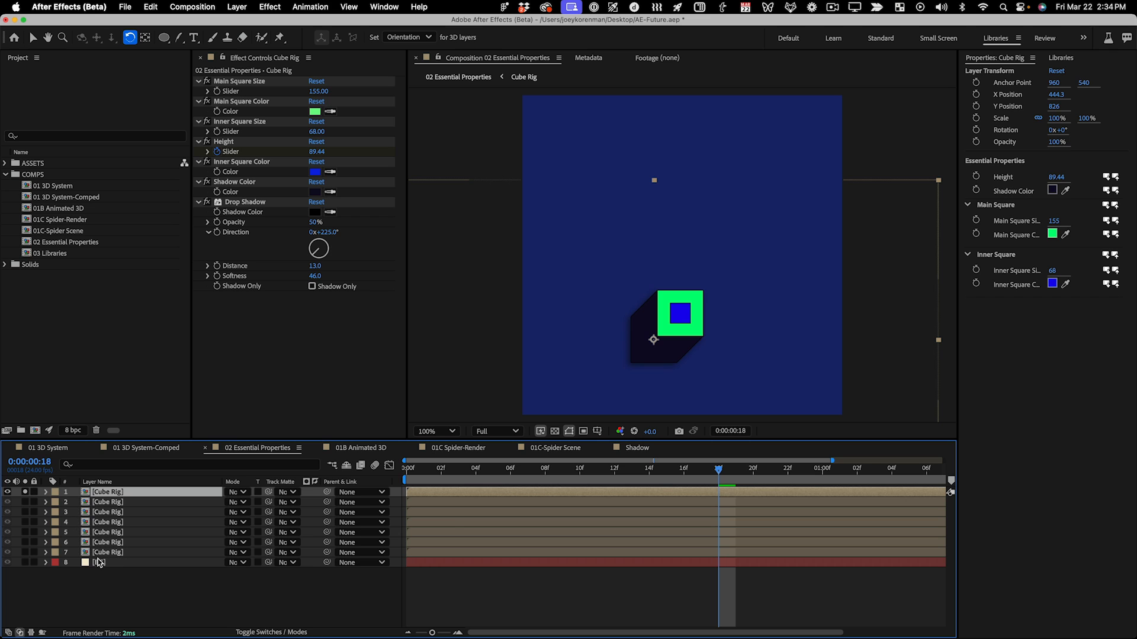
key(u)
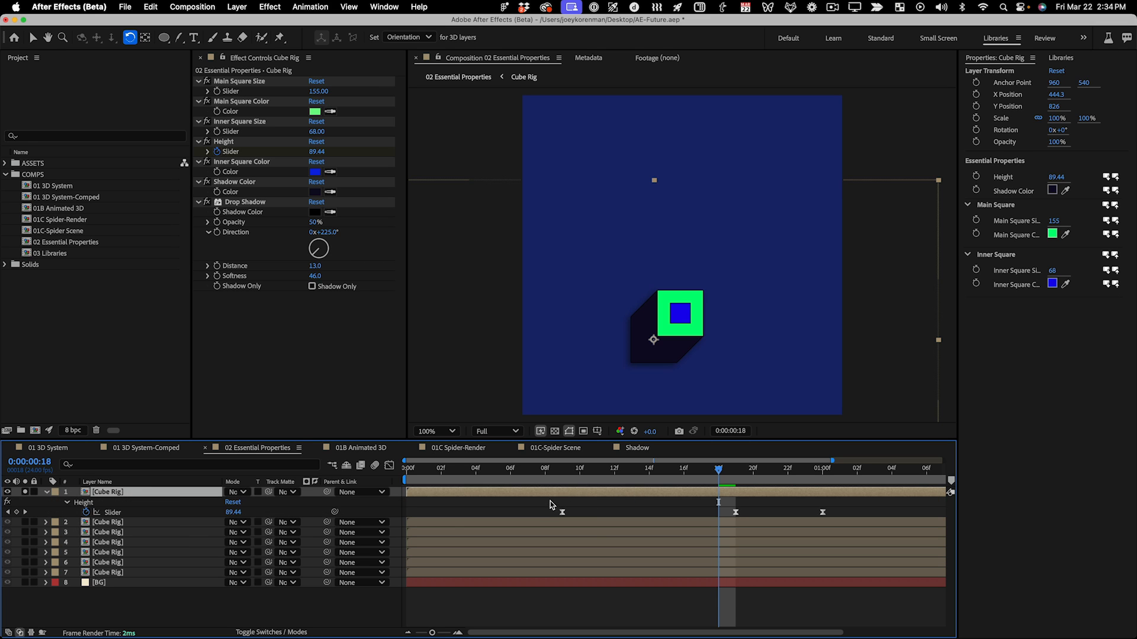
drag(551, 505, 895, 524)
key(Delete)
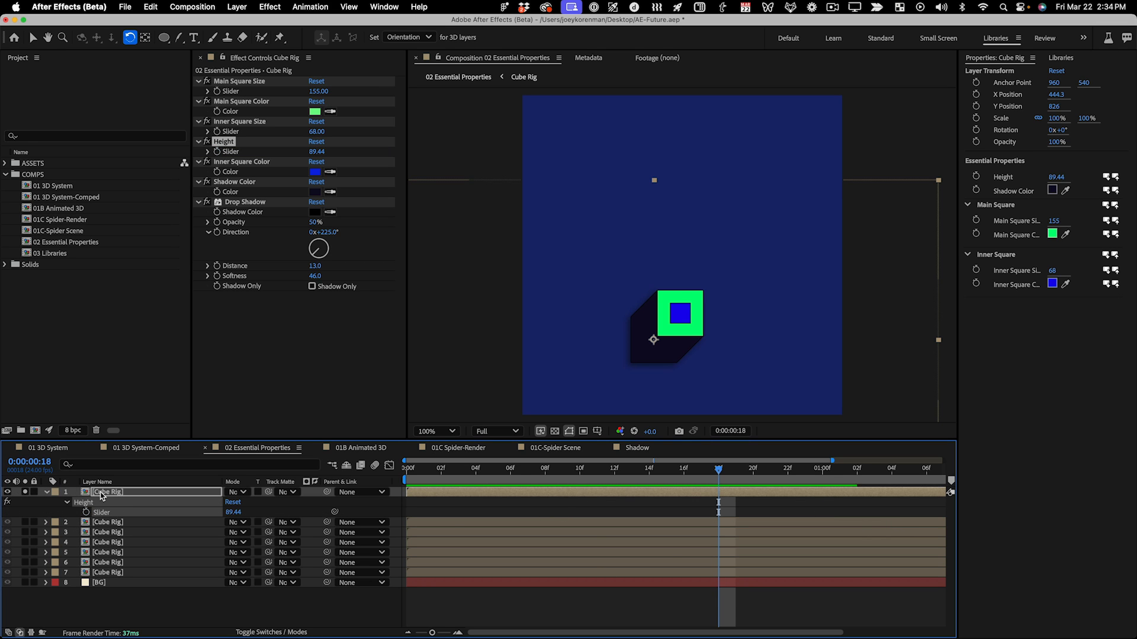
Move the duplicated Cube Rig upward in the composition to about X 476, Y 562
click(102, 495)
key(v)
drag(678, 325, 689, 247)
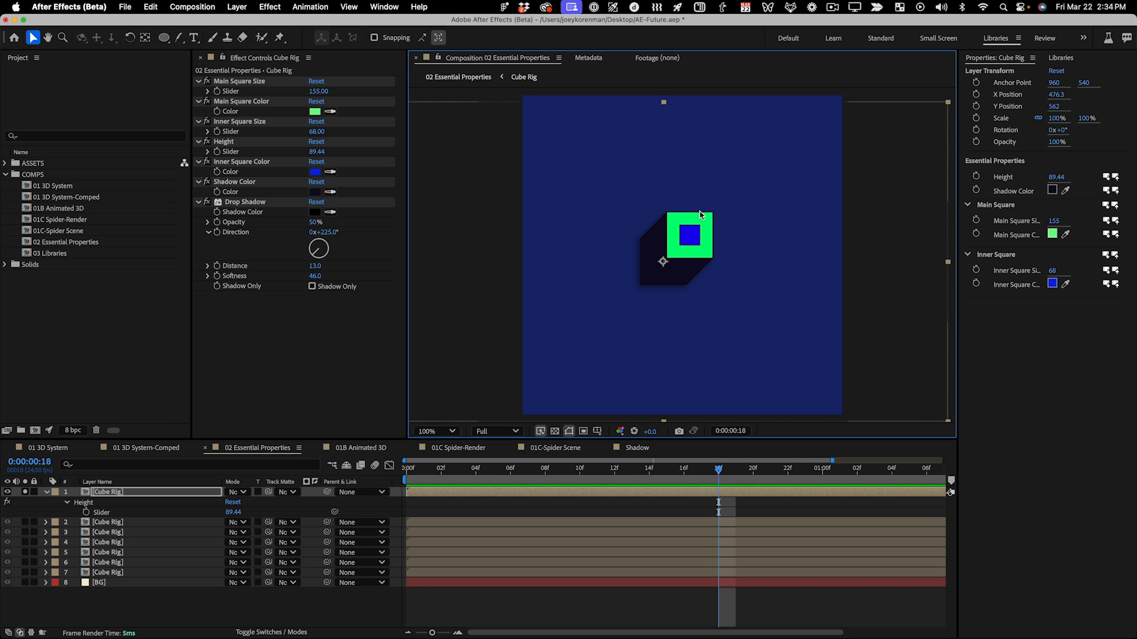
Collapse the copy's Effects and expand its Essential Properties, including the Main Square and Inner Square groups
click(48, 493)
click(47, 493)
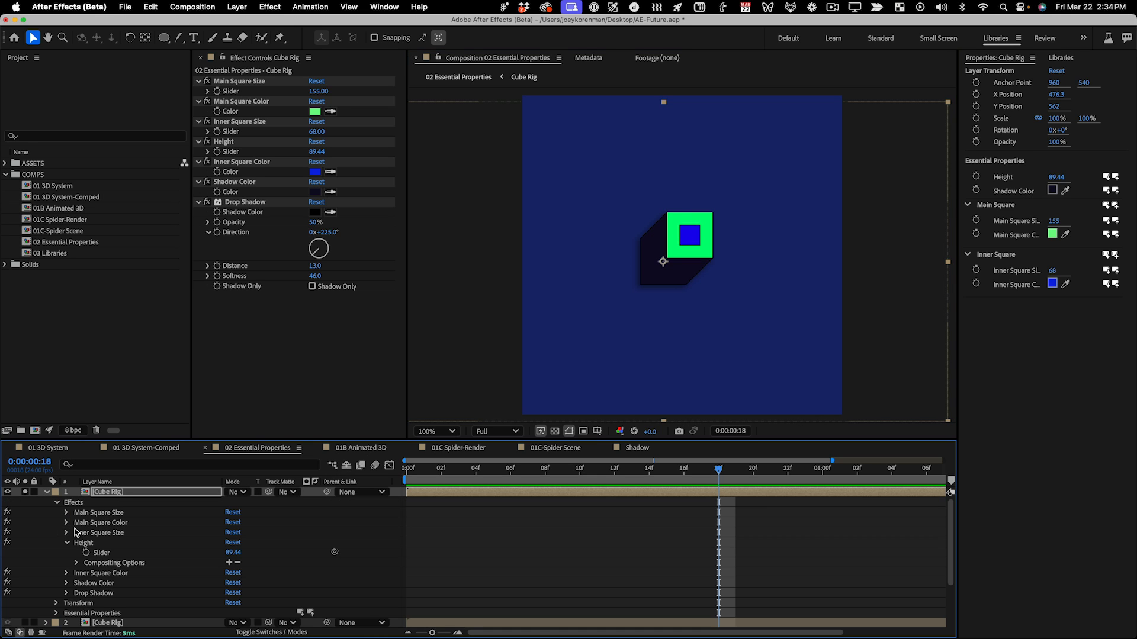
click(57, 504)
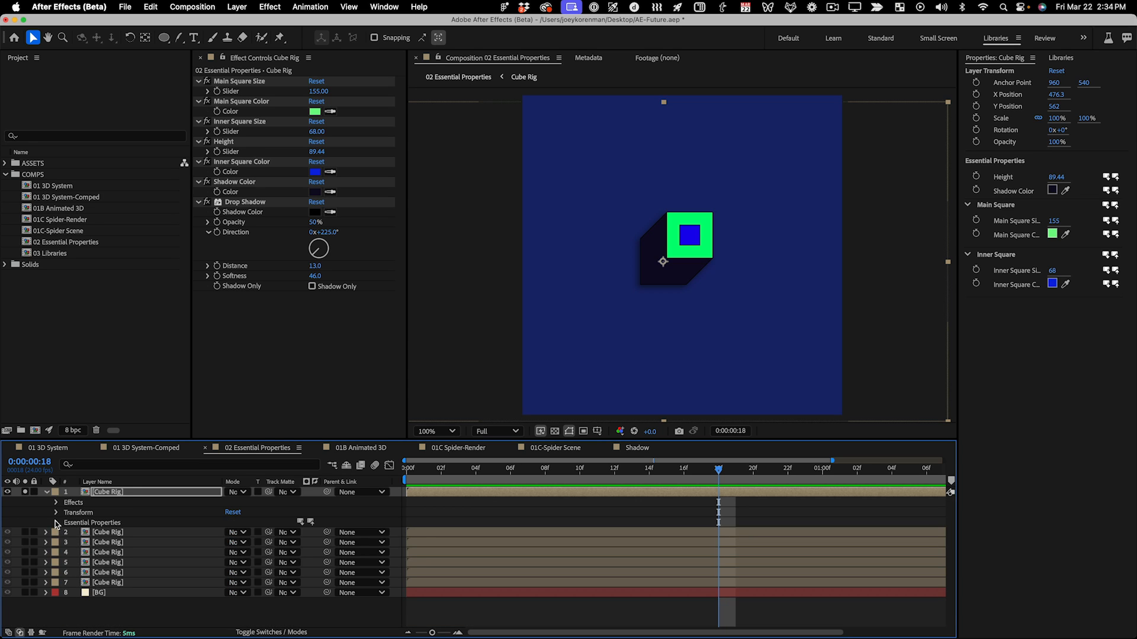
click(57, 523)
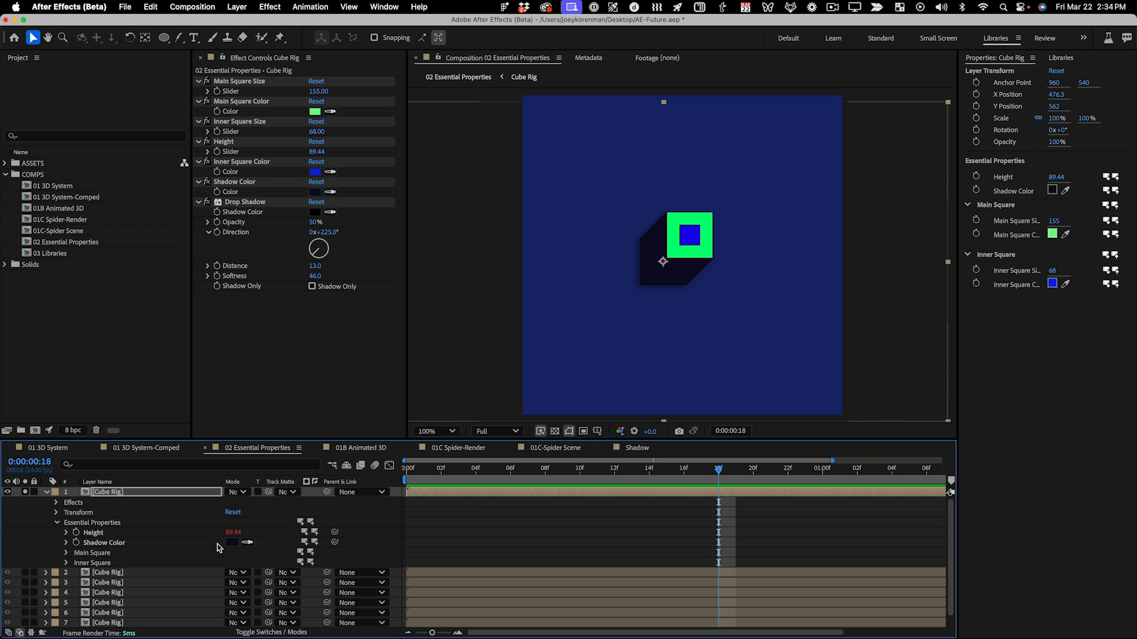
click(66, 584)
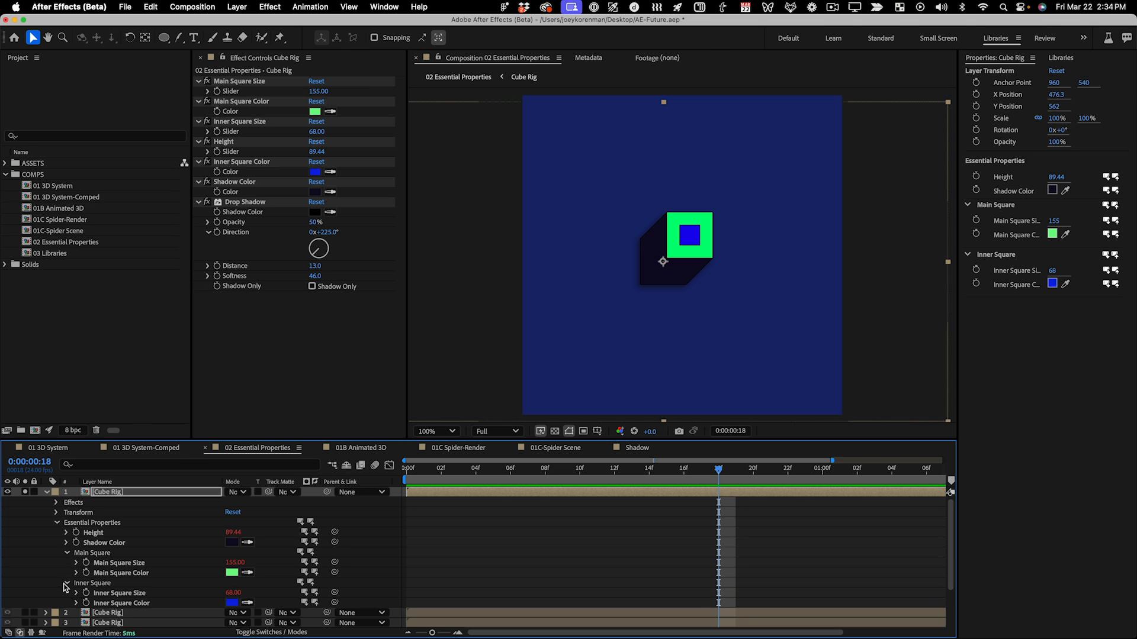
Set the Height slider of the top Cube Rig layer to 81.44
click(129, 493)
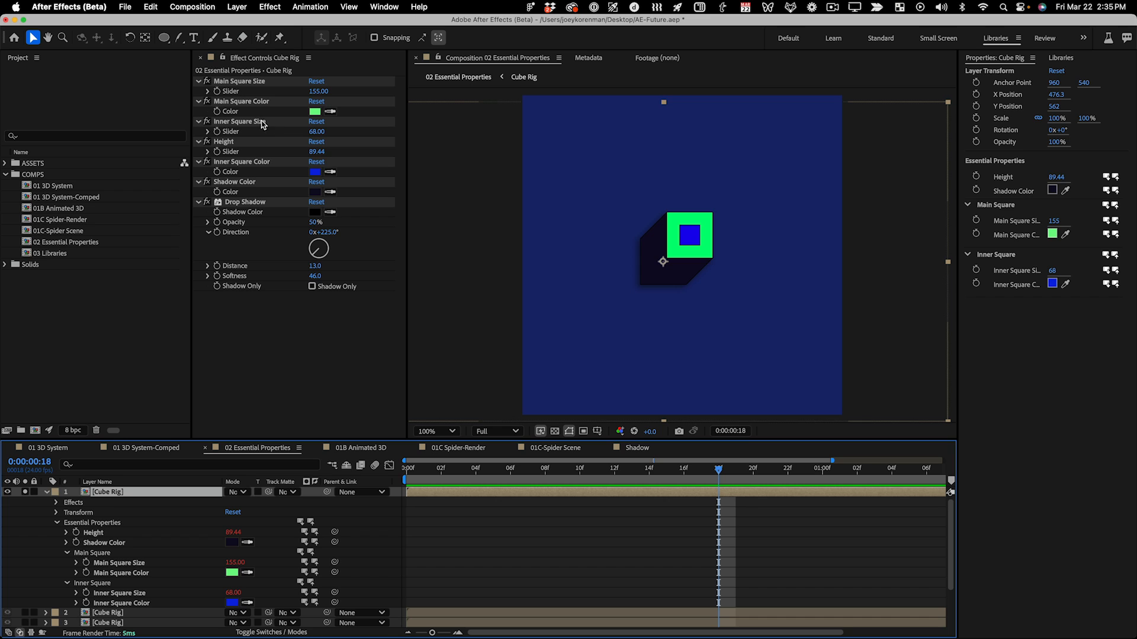
mouse_move(316, 151)
mouse_down()
mouse_move(353, 155)
mouse_move(313, 155)
mouse_up()
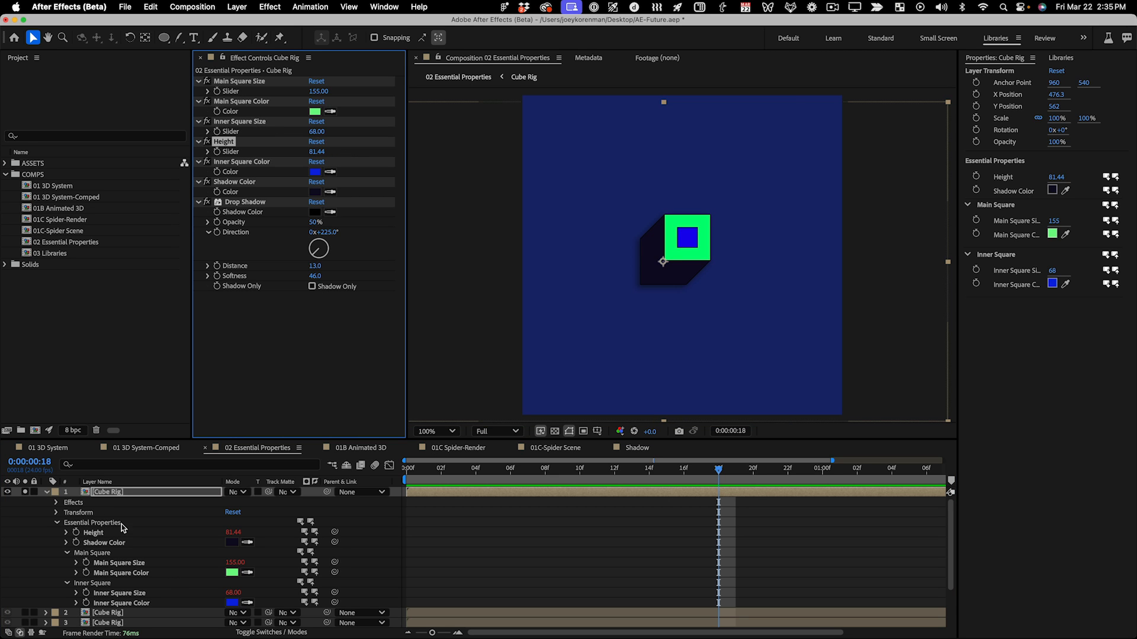
click(335, 308)
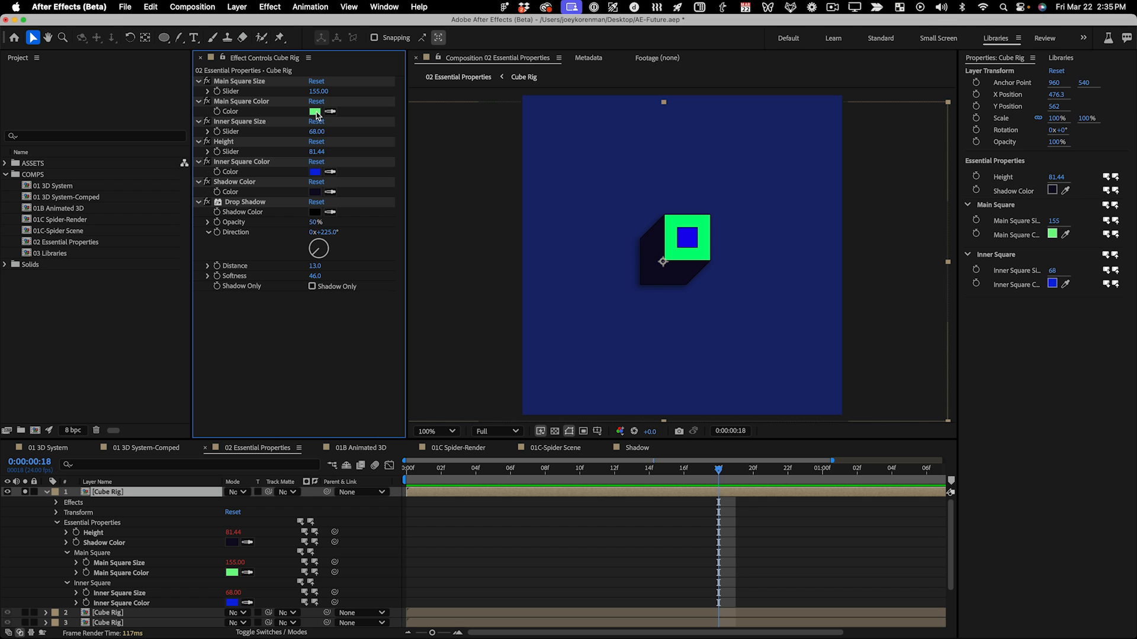
Change the top Cube Rig's main square color to magenta FF00F8 and set its Inner Square Size to 70
click(315, 112)
drag(540, 182, 540, 172)
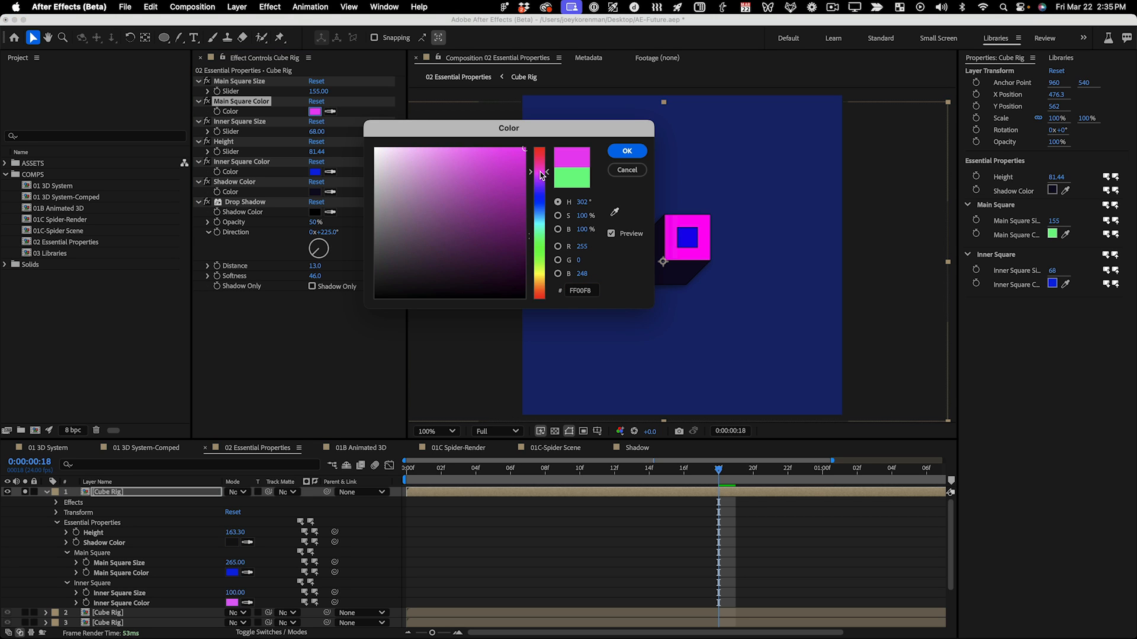
click(627, 151)
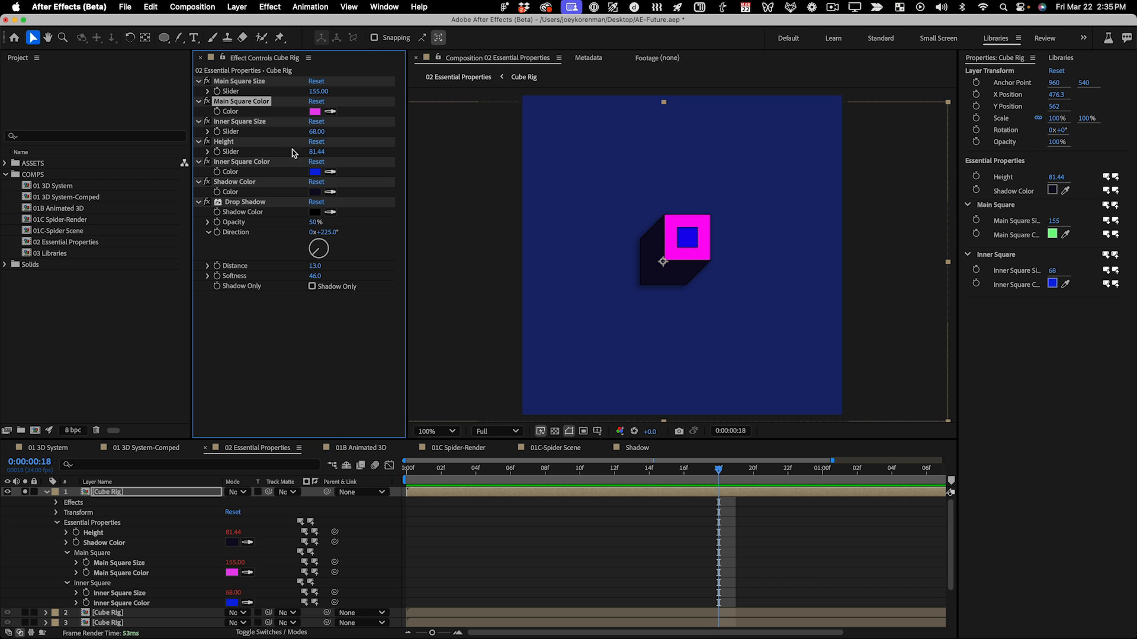
drag(317, 132, 322, 132)
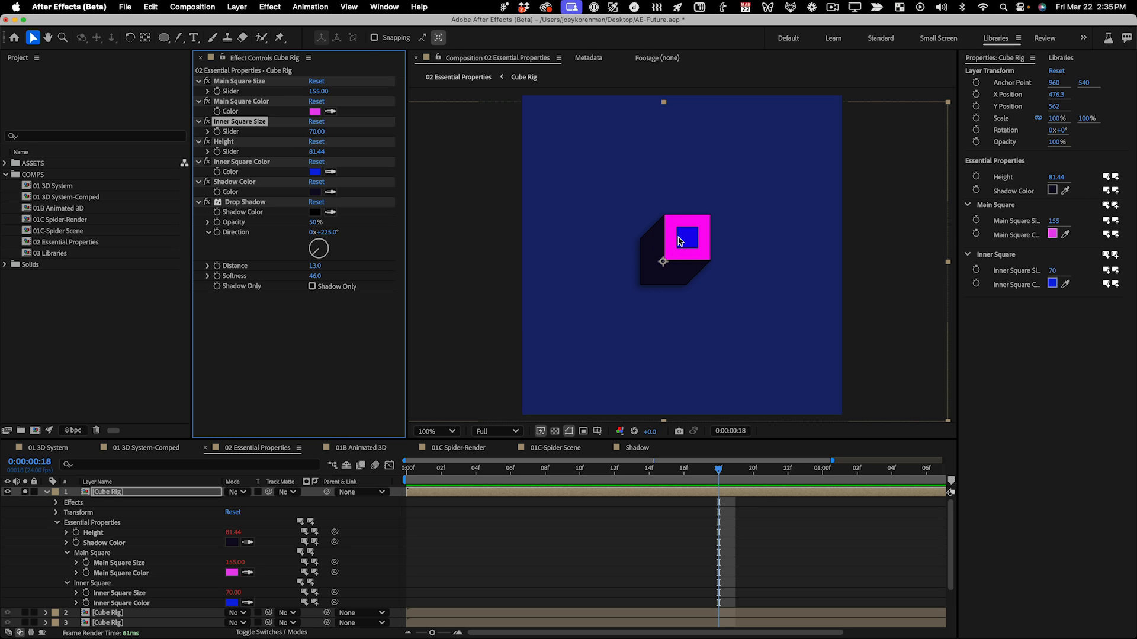
Collapse and duplicate the top Cube Rig layer, moving the copy down to about X 234, Y 830
click(47, 495)
click(109, 491)
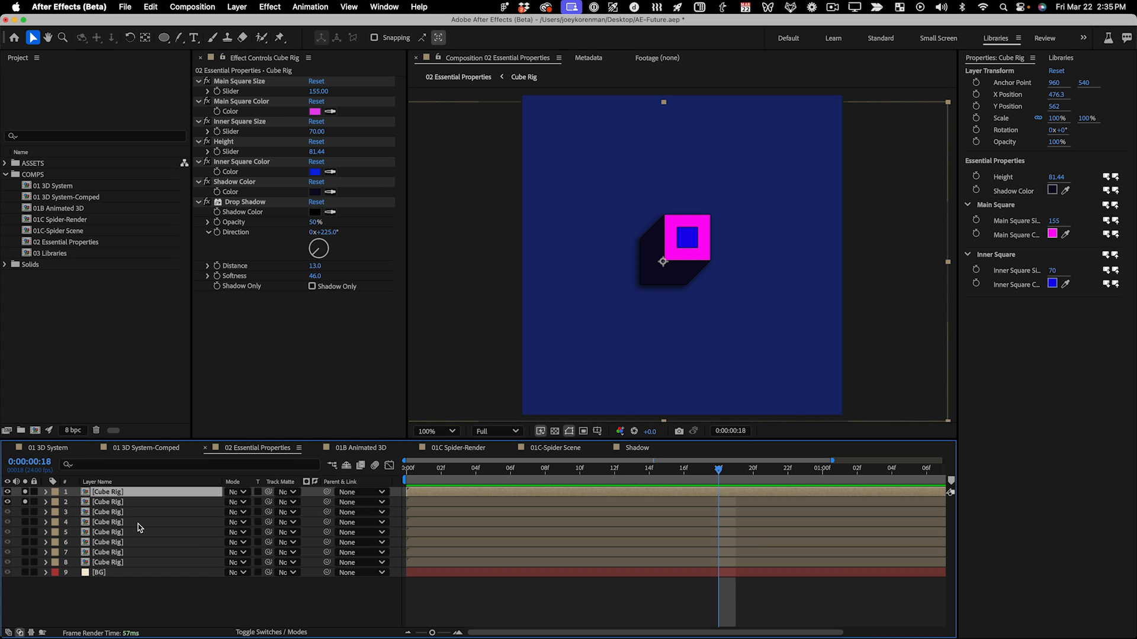
drag(710, 227, 631, 312)
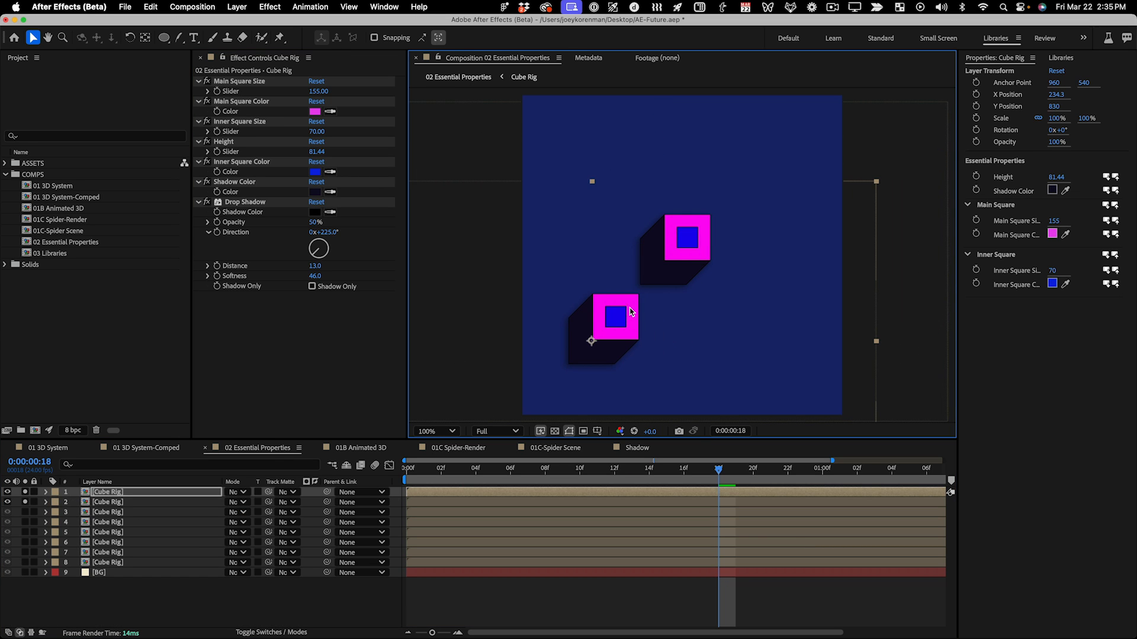
Examine the Essential Properties of the new Cube Rig copy, leaving the layer collapsed
click(162, 492)
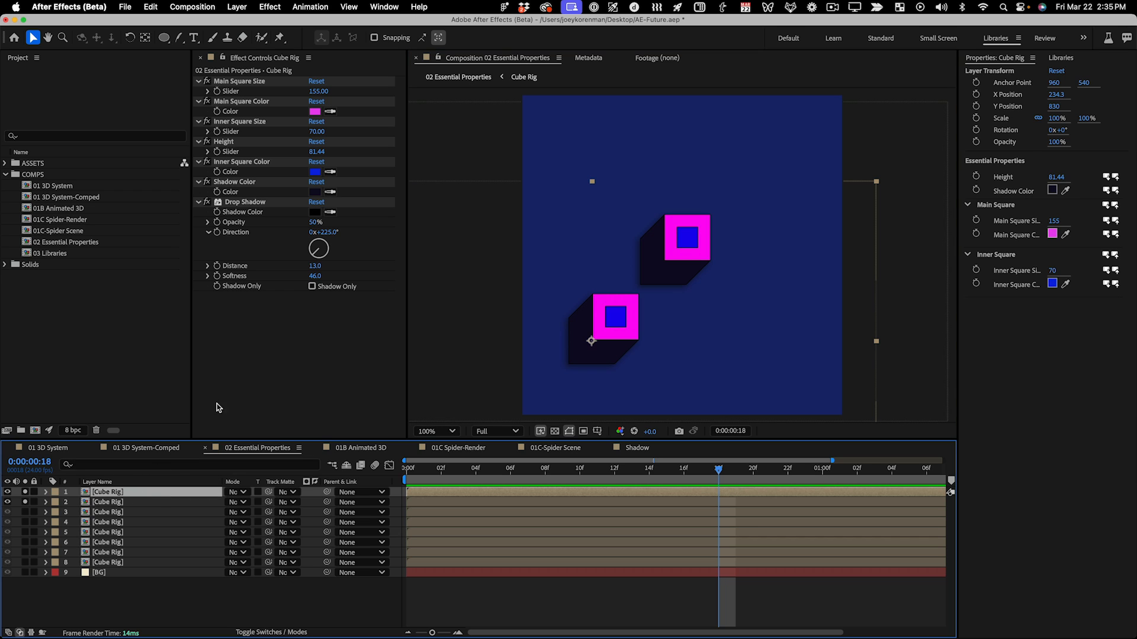
click(46, 492)
click(57, 522)
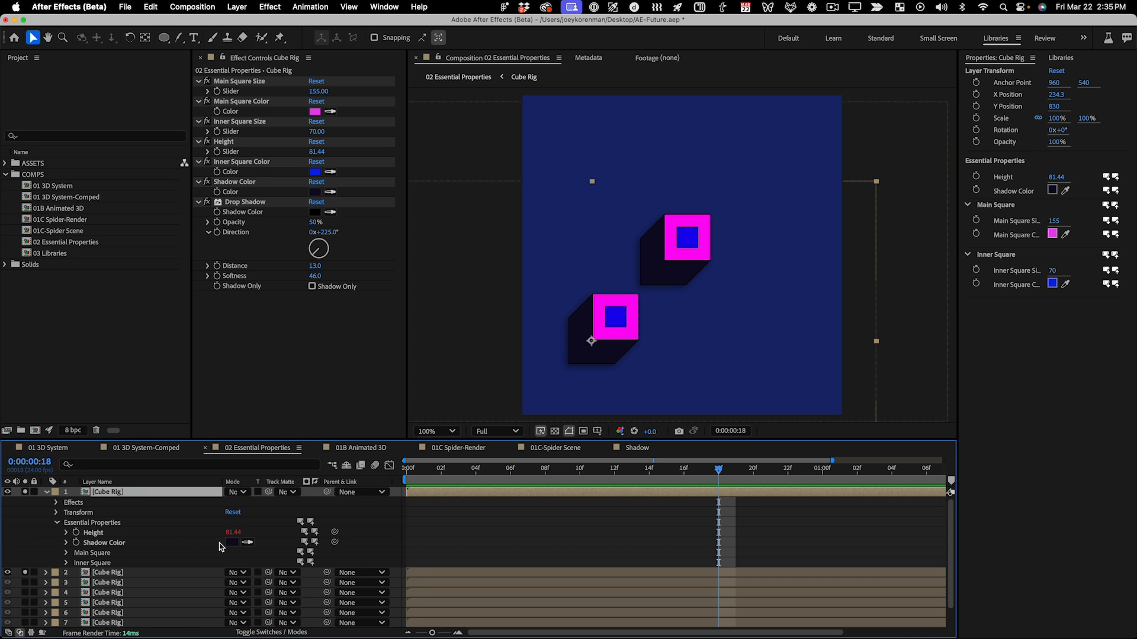
click(45, 493)
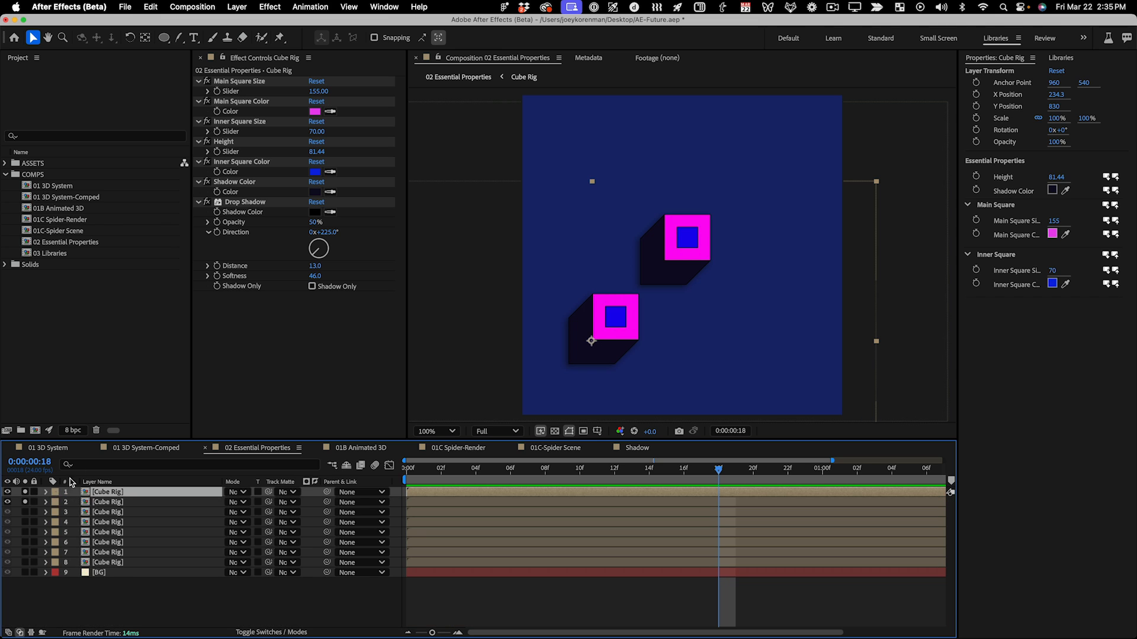
Change the Cube Rig copy's main square color to bright green and set its Height to 24.44
click(315, 112)
drag(536, 209, 538, 257)
drag(515, 152, 514, 146)
key(Return)
drag(316, 152, 283, 151)
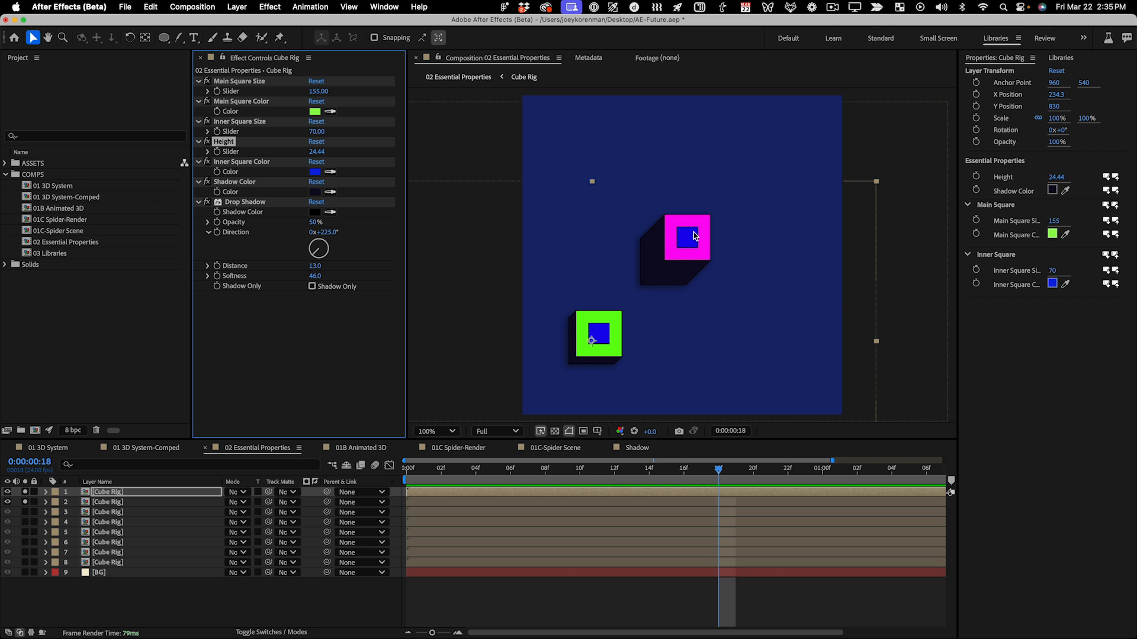
key(space)
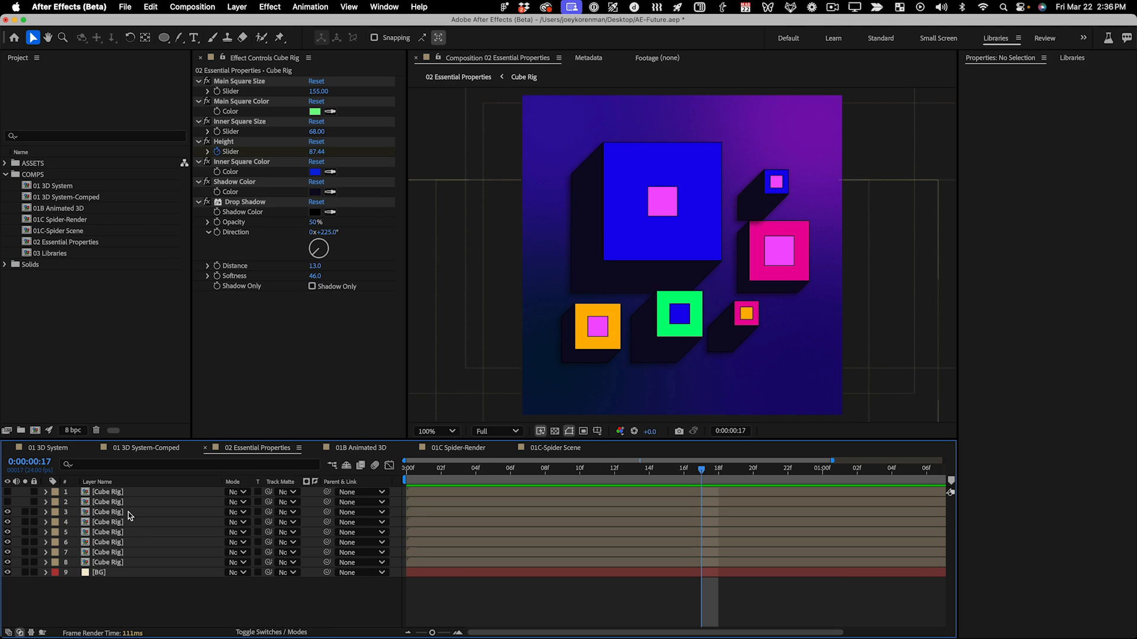
Open the Cube Rig precomp from layer 3 and reveal the Square layer's modified properties and expressions
double_click(116, 513)
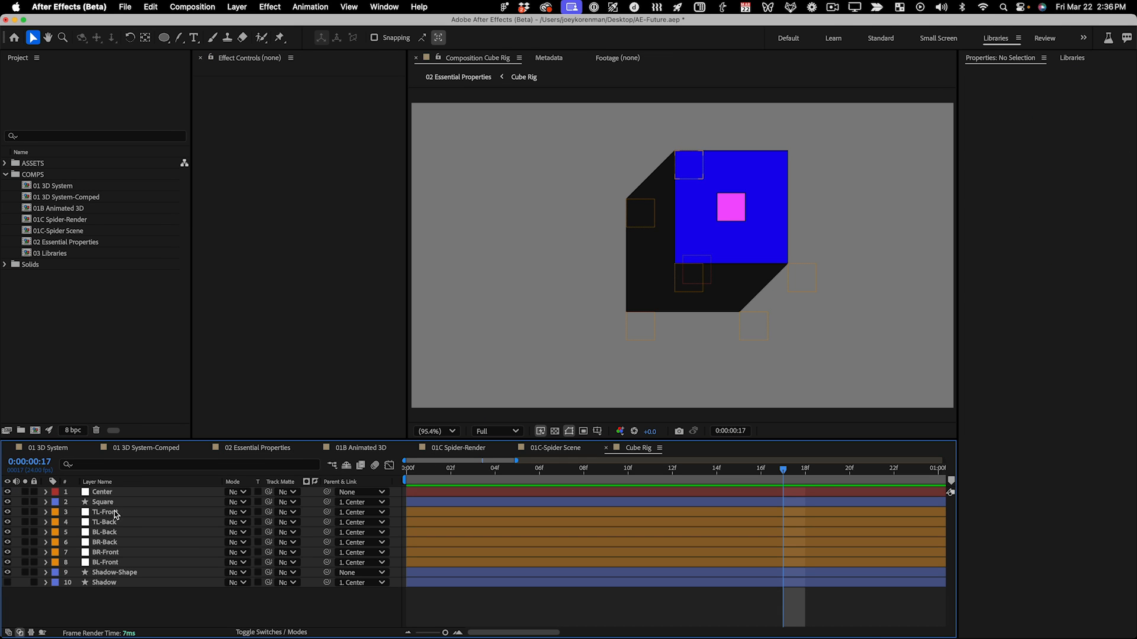
click(115, 503)
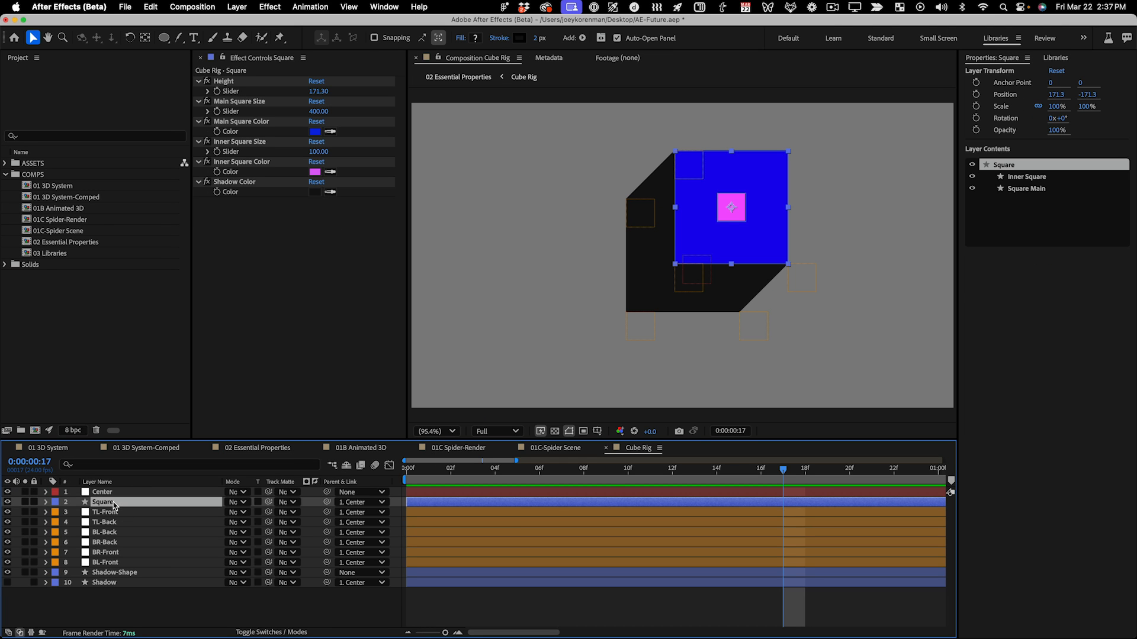
key(u)
key(u)
scroll(159, 520, down, 1)
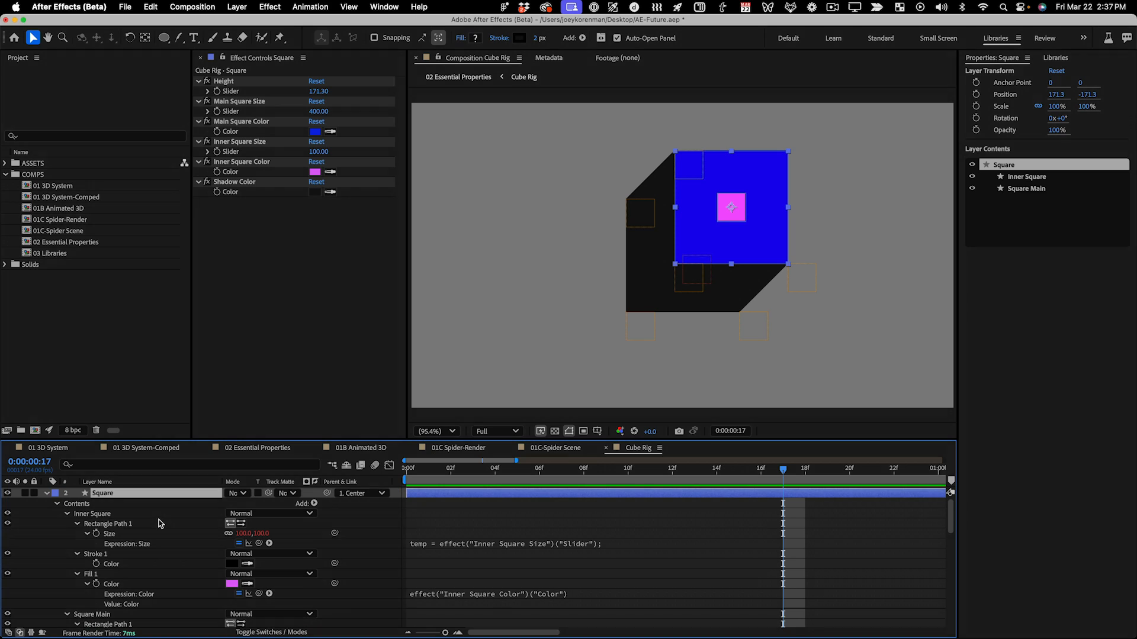
Set the Stroke Width of Stroke 1 in the Square layer's Inner Square group to 5
click(88, 515)
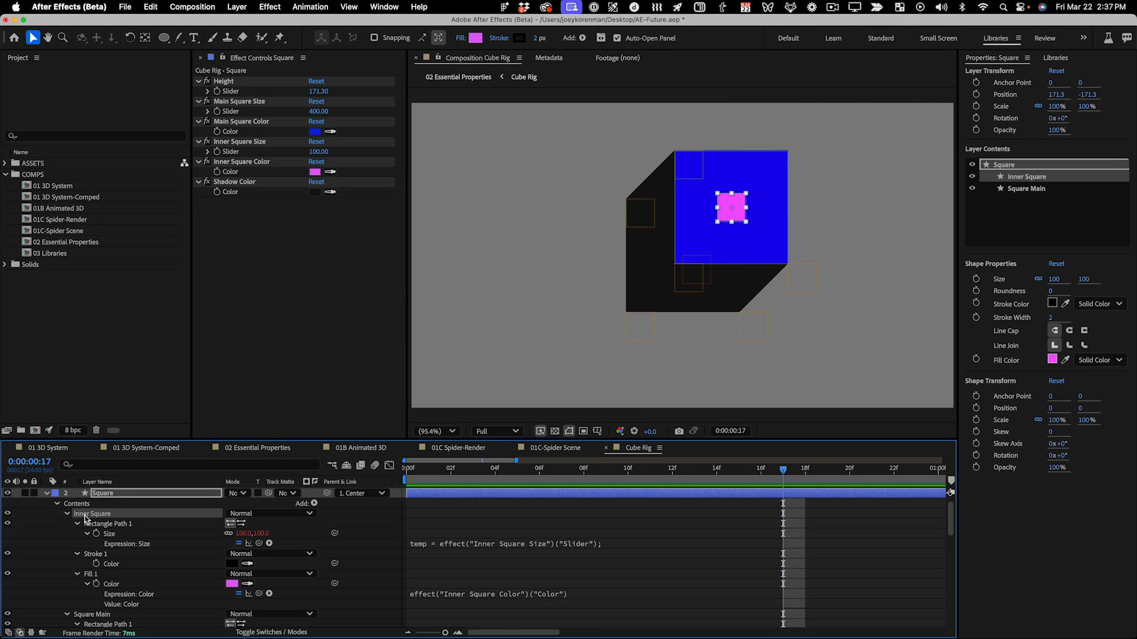
click(99, 554)
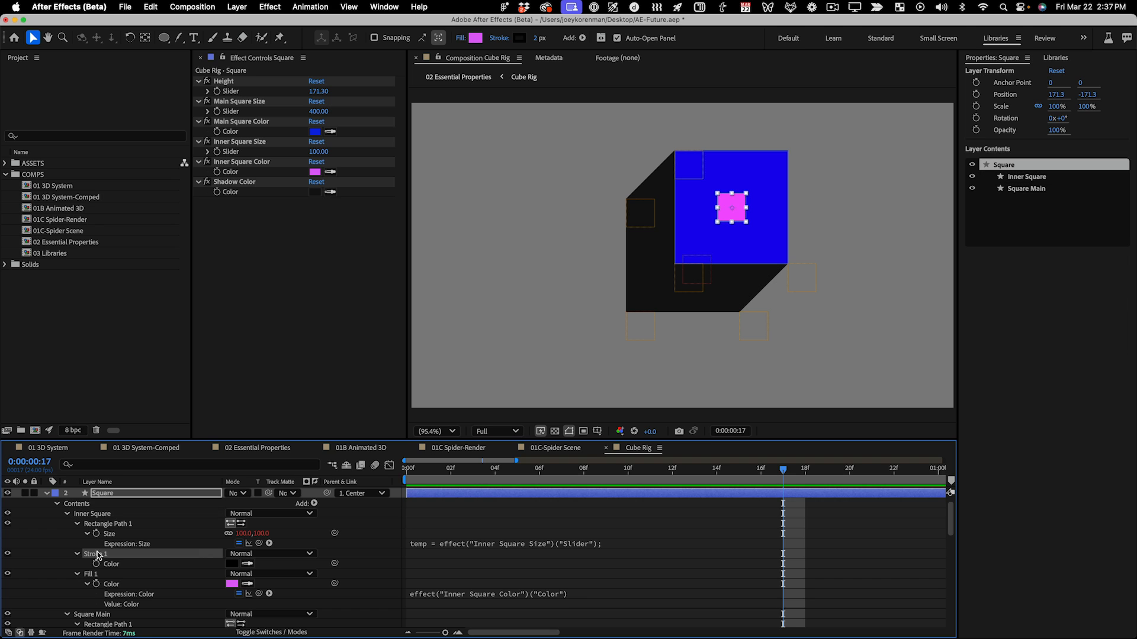
click(77, 555)
scroll(81, 558, down, 2)
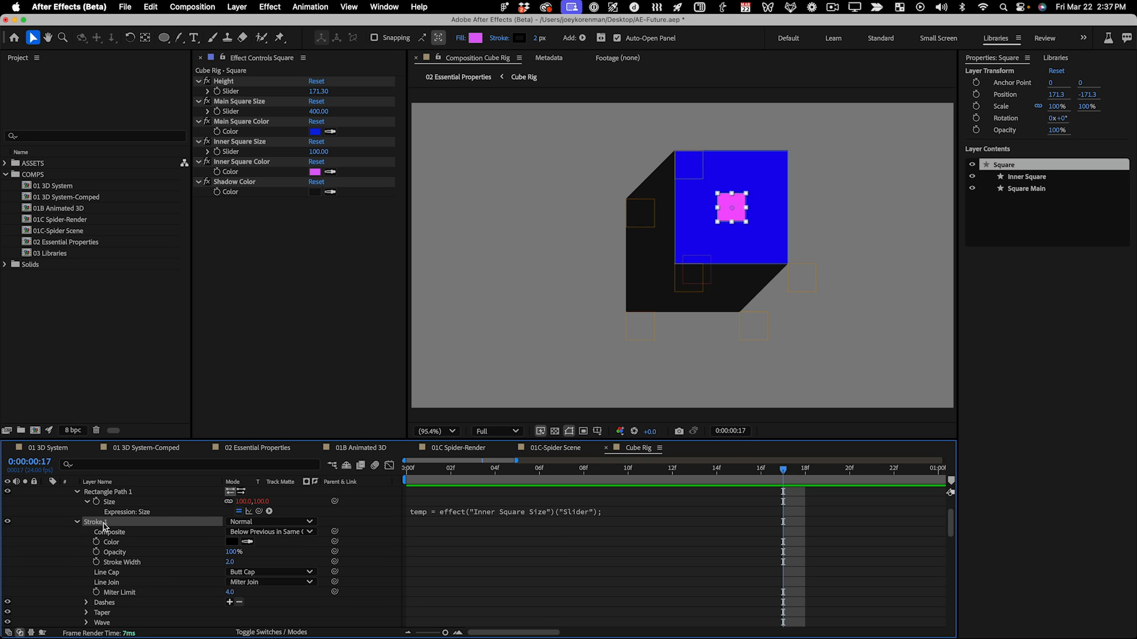
click(230, 562)
key(Return)
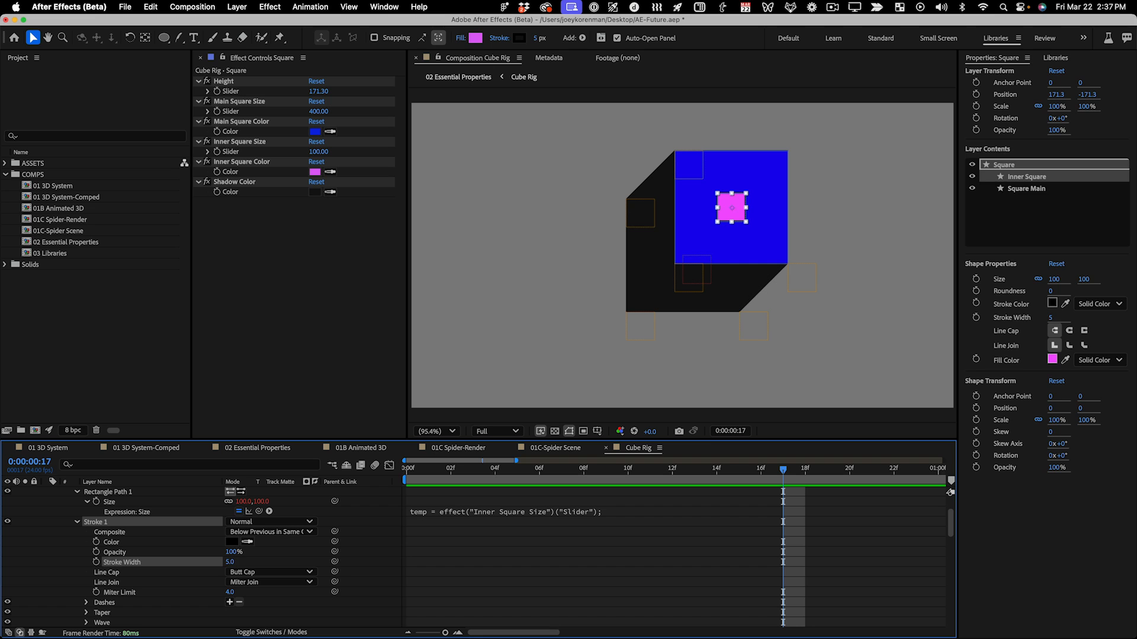
click(405, 588)
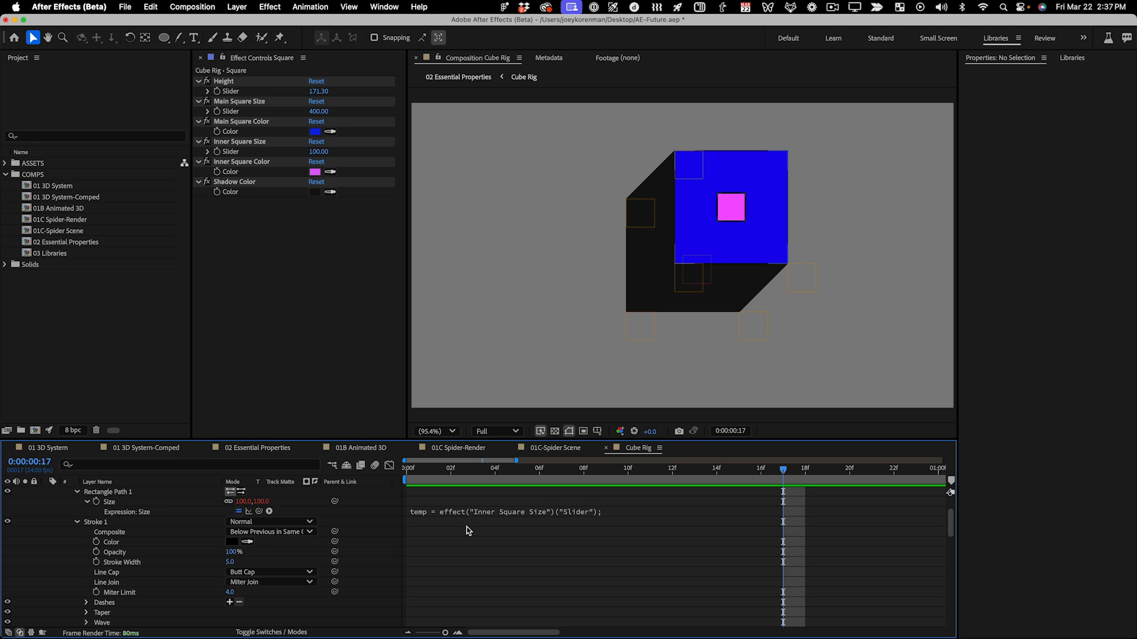
Return to the parent 02 Essential Properties composition and clear the selection
key(Tab)
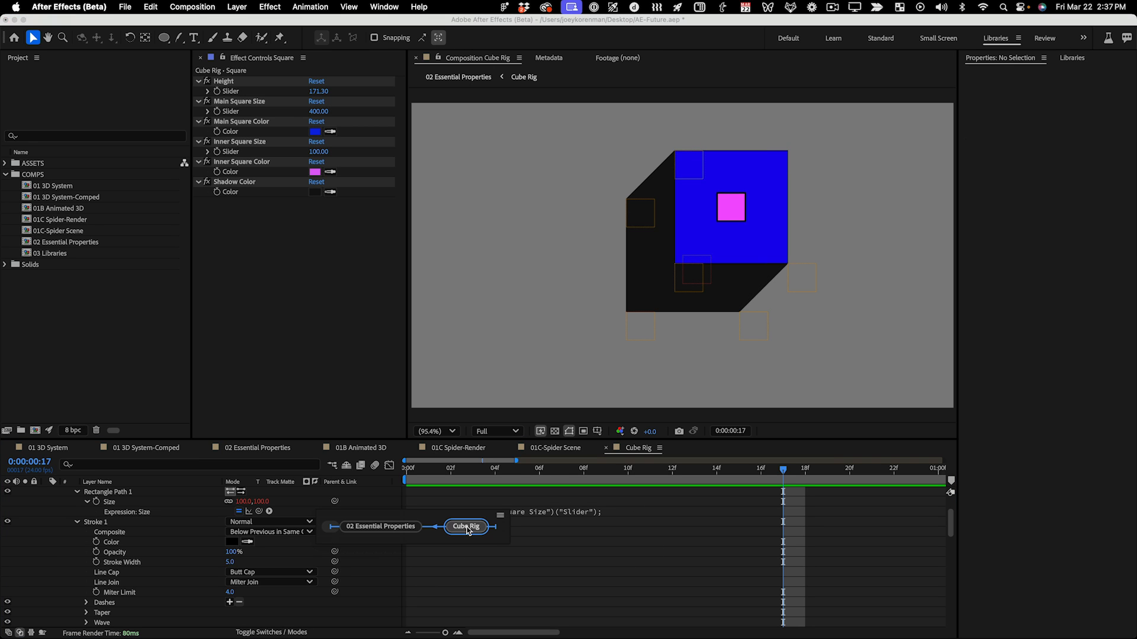
click(398, 525)
click(388, 597)
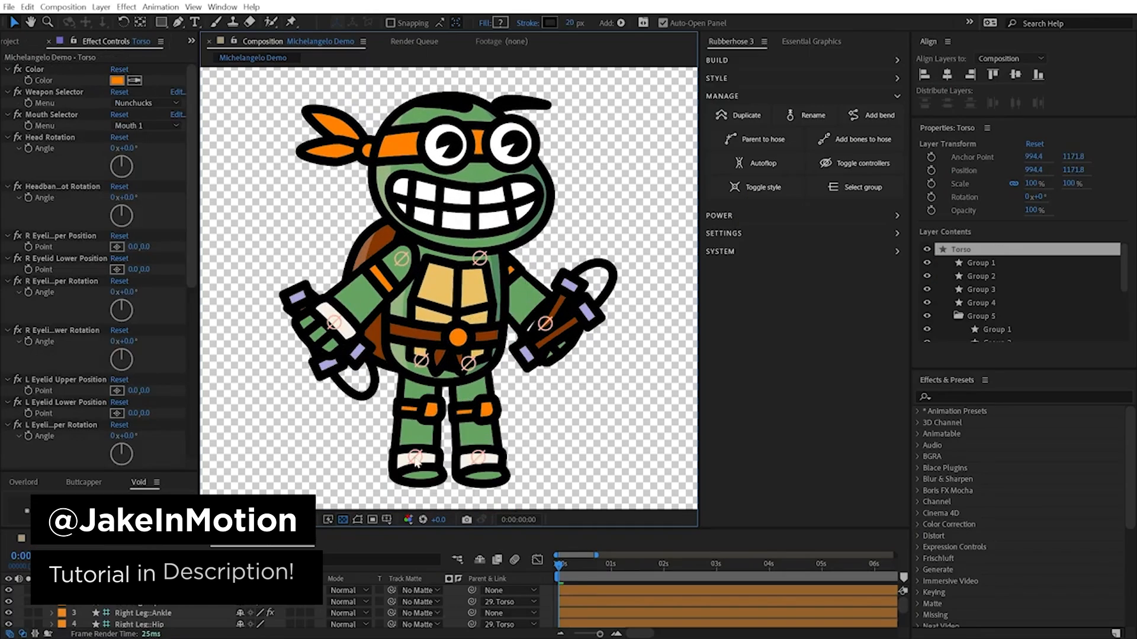
Test the Michelangelo Demo rig by moving an ankle controller and the right wrist controller, undoing each move
drag(416, 459, 441, 450)
key(ctrl+z)
drag(334, 323, 457, 291)
key(ctrl+z)
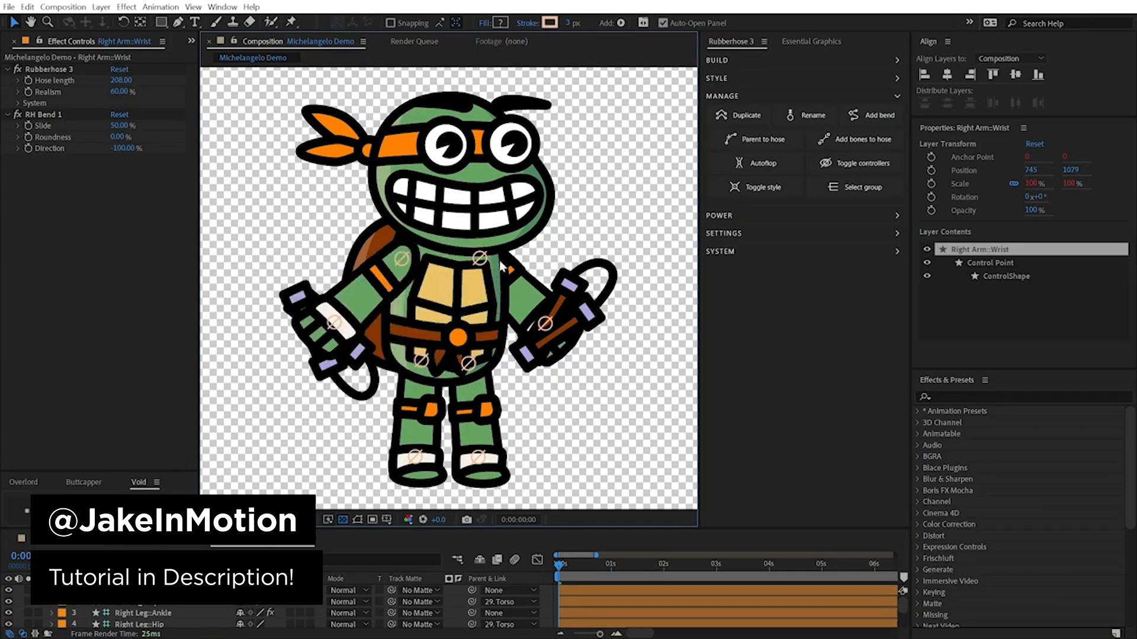
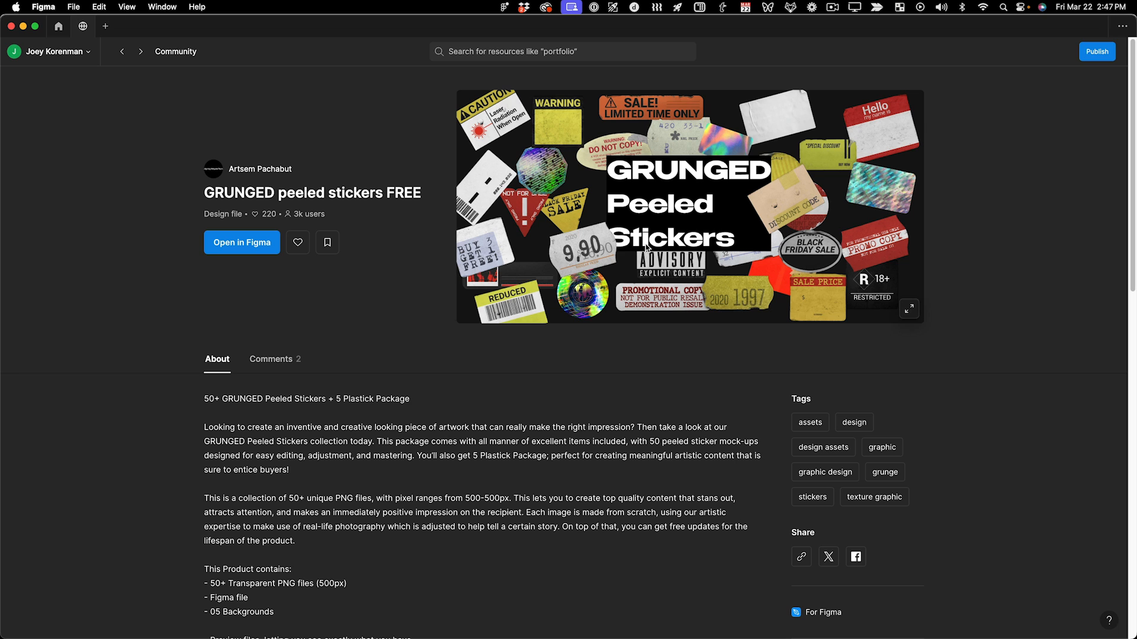
In Figma, open the GRUNGED peeled stickers FREE community file and examine the designs on its Stickers page
click(260, 244)
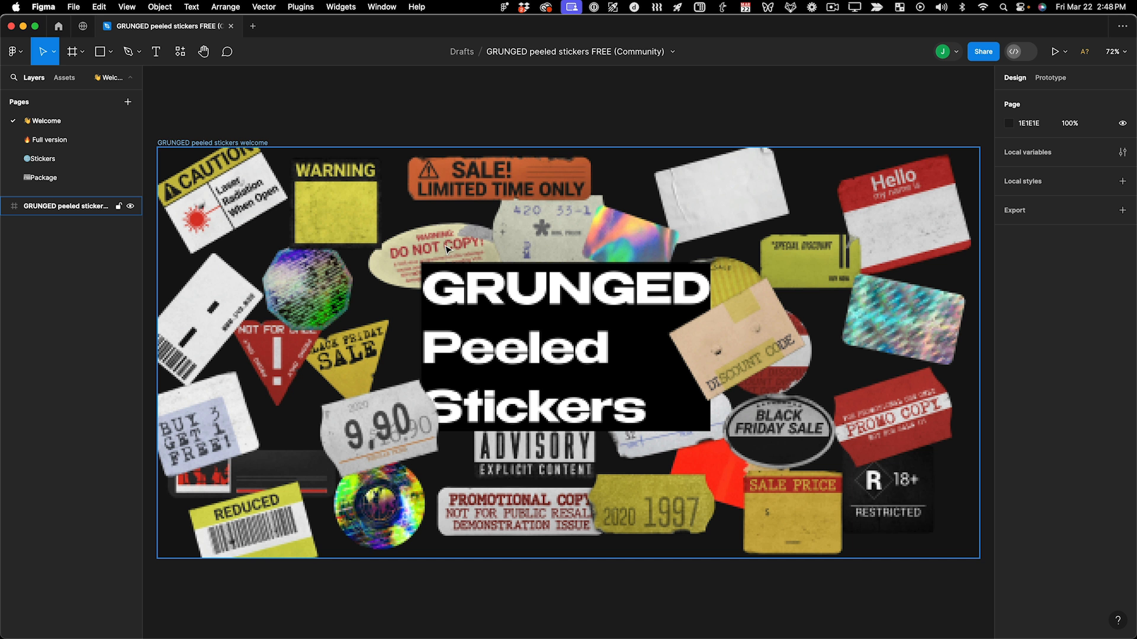
click(43, 158)
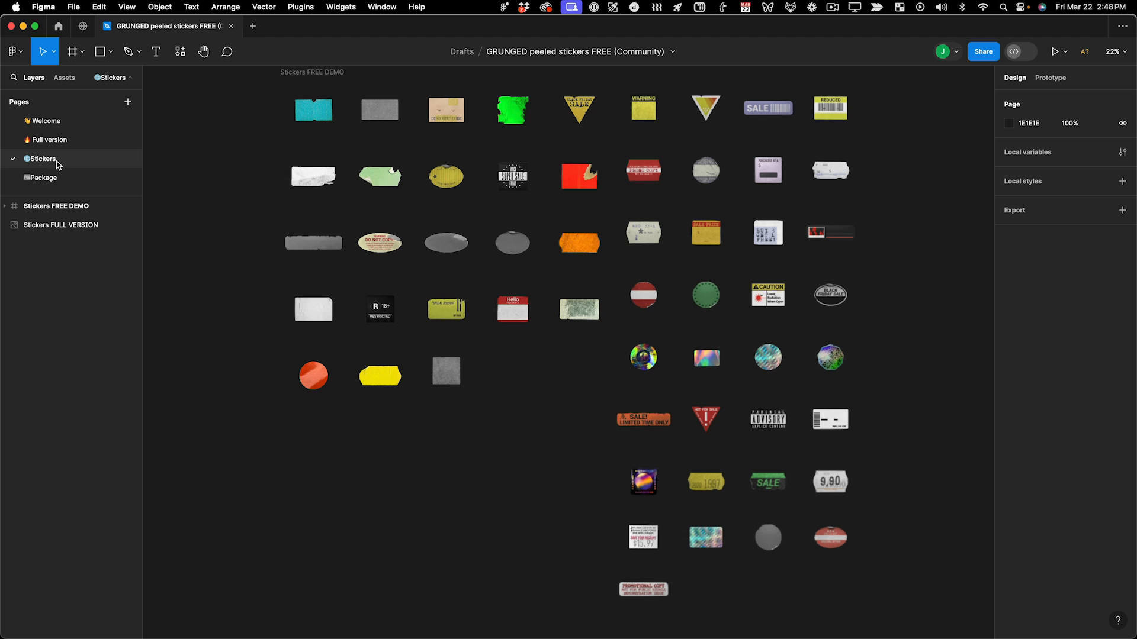
key(shift+0)
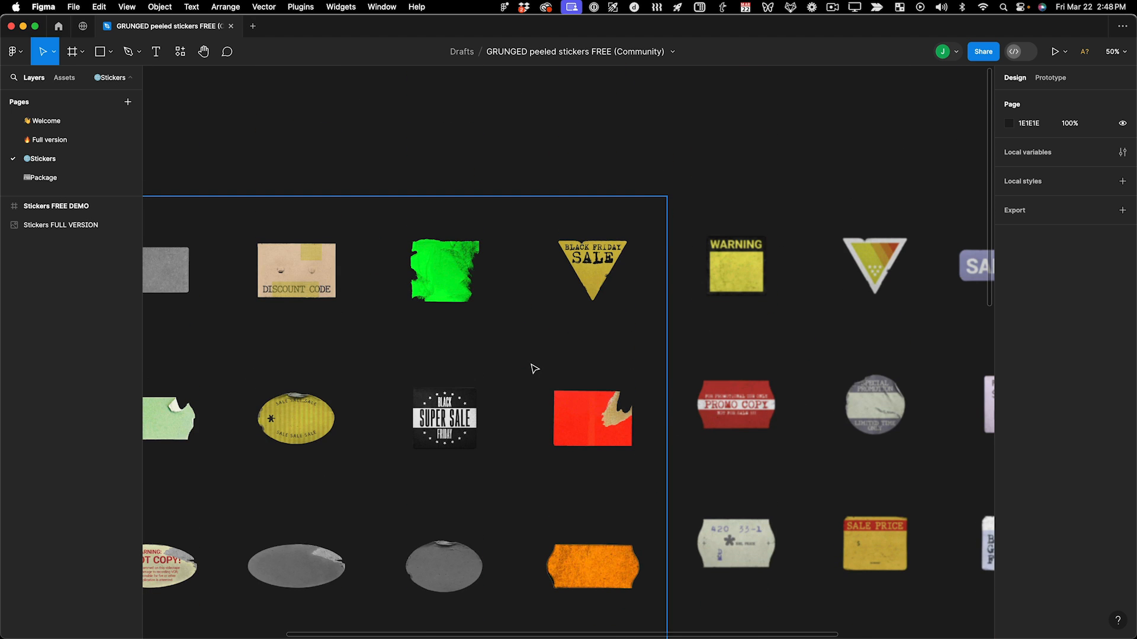
scroll(533, 368, left, 5)
scroll(533, 368, down, 3)
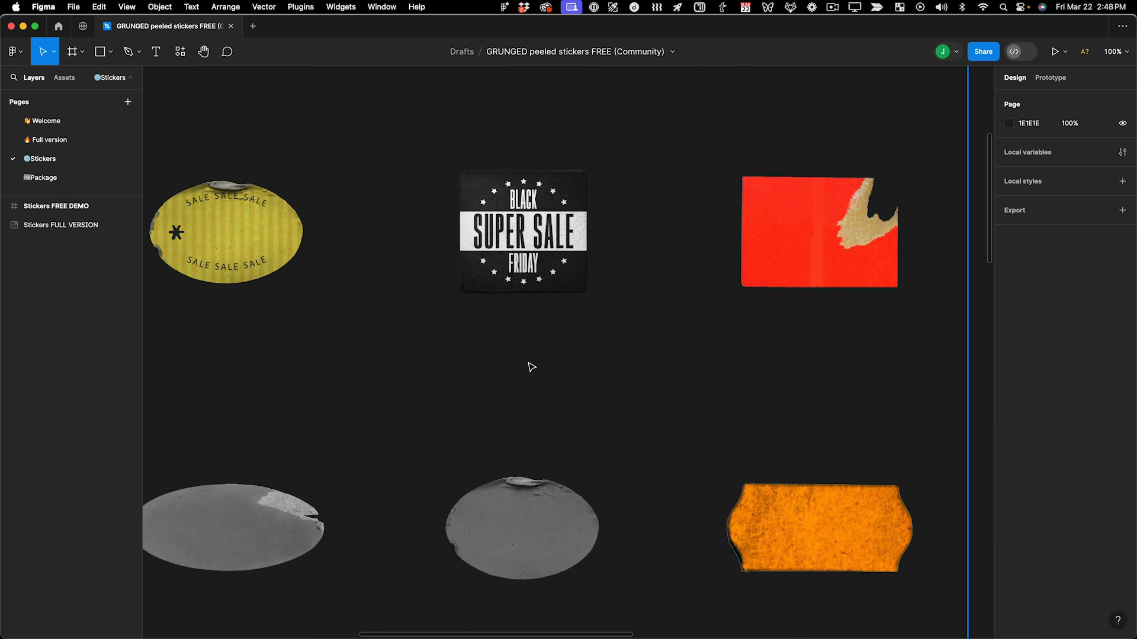
click(534, 362)
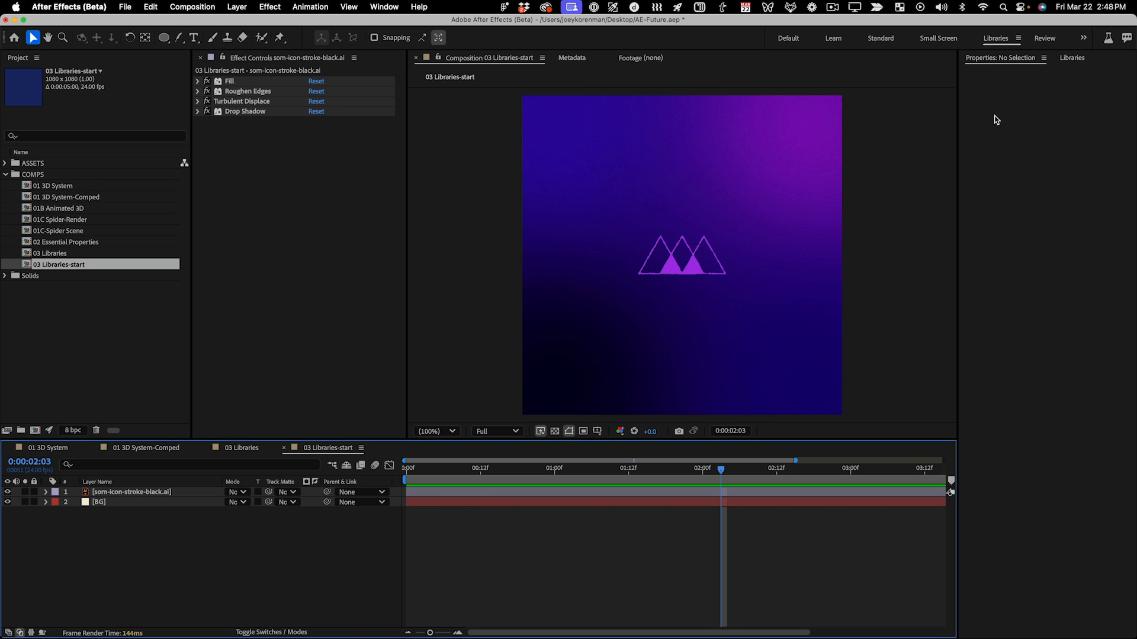
In After Effects, show the Libraries beside the 03 Libraries-start composition and widen their area
click(1072, 58)
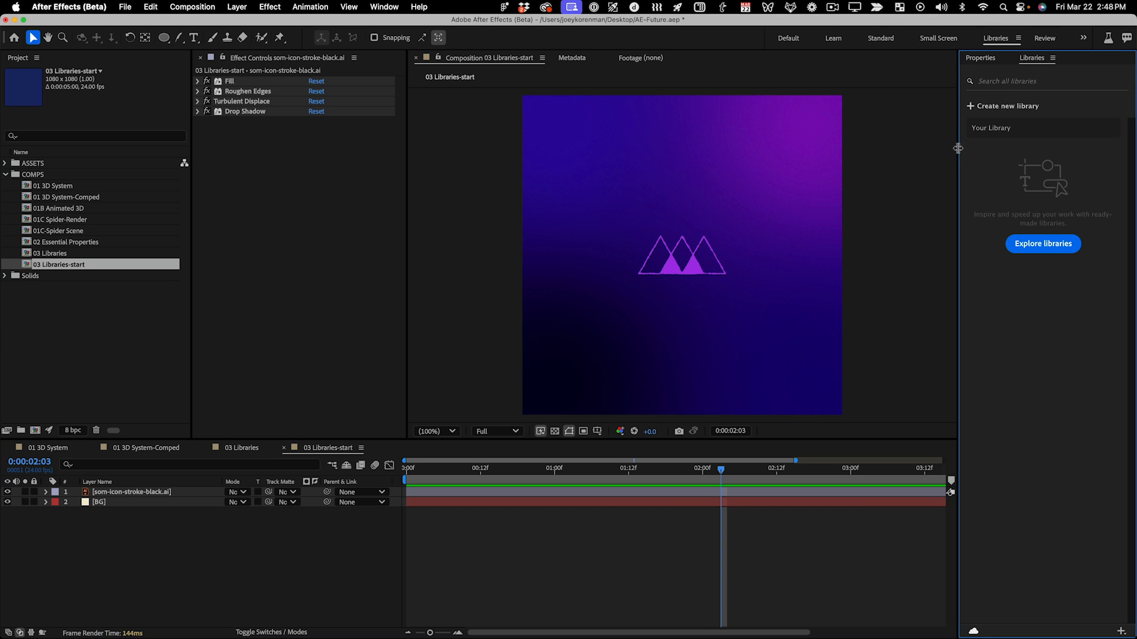
drag(956, 154, 896, 151)
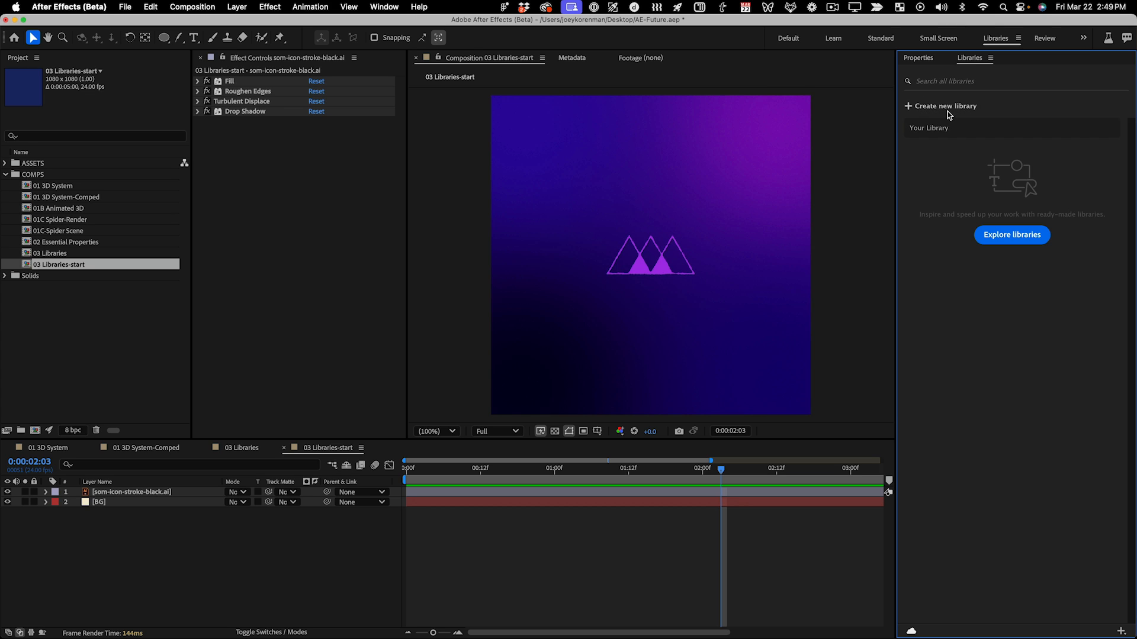
Open the library explorer in Creative Cloud and browse the free ready-made libraries
click(1029, 237)
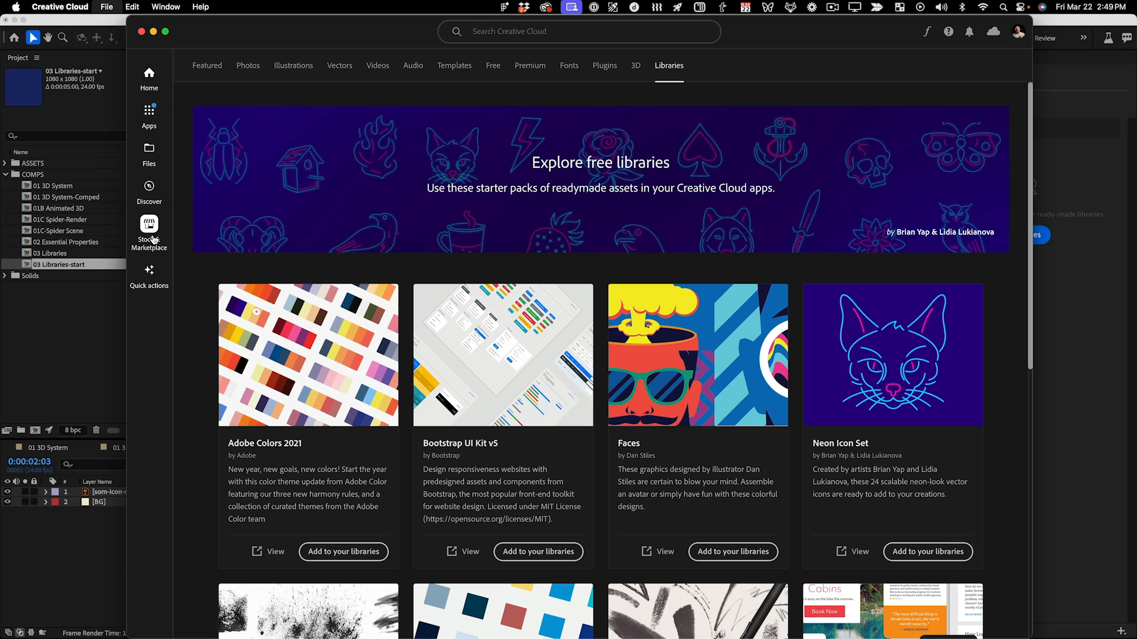
scroll(604, 332, down, 10)
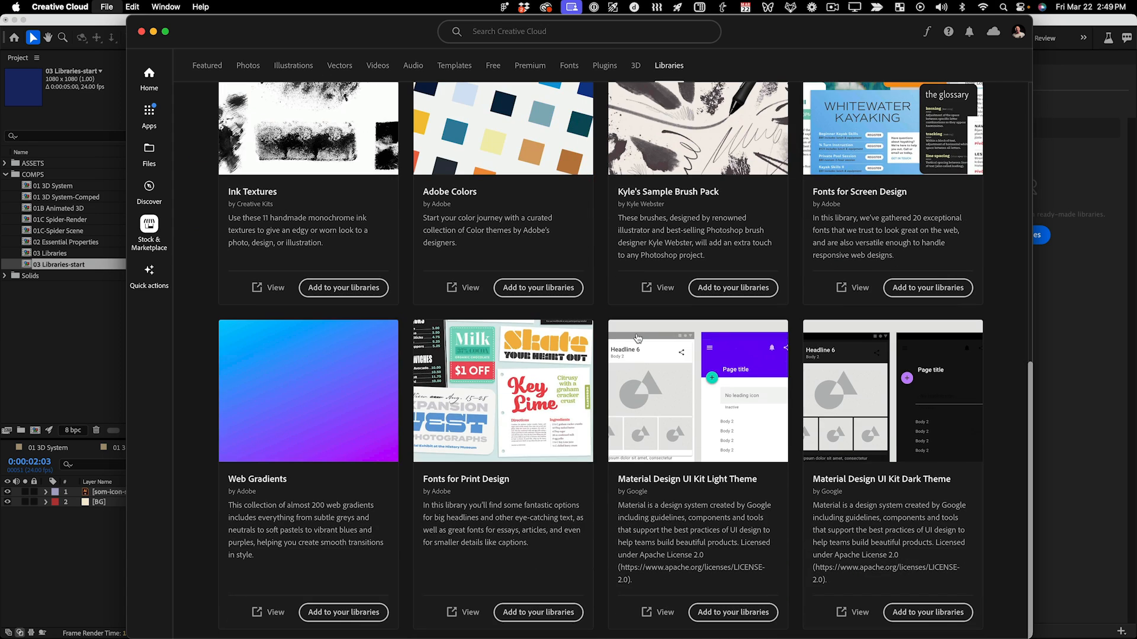
scroll(450, 356, up, 10)
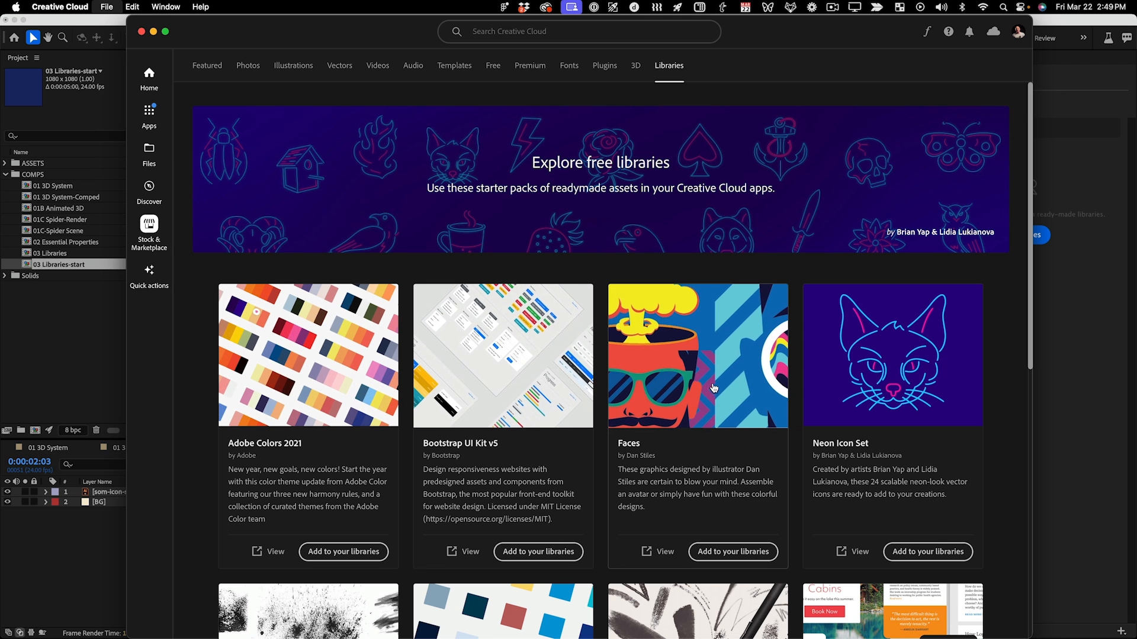
Add the free Ink Textures library to your libraries, close the Creative Cloud explorer, and open that library in After Effects
scroll(659, 368, down, 8)
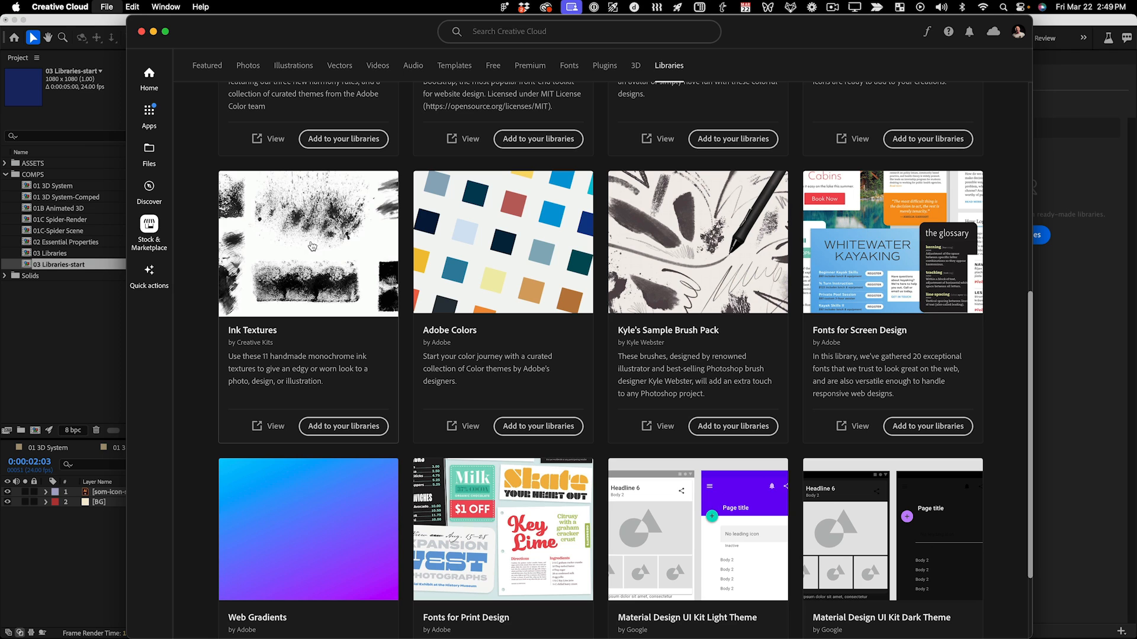
click(348, 430)
click(142, 31)
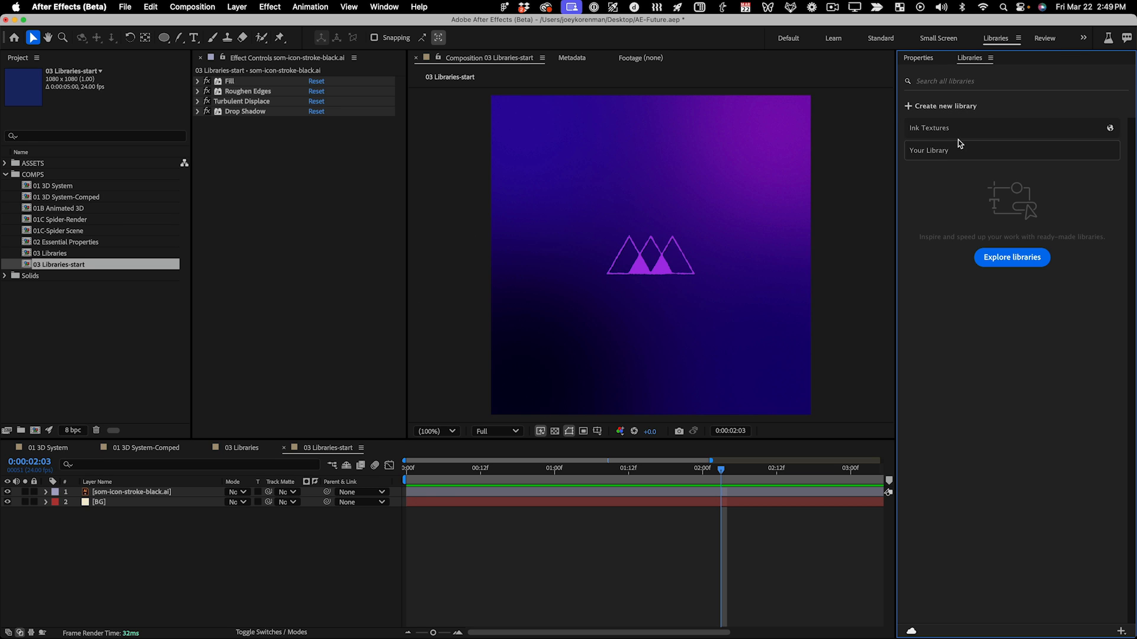
click(998, 132)
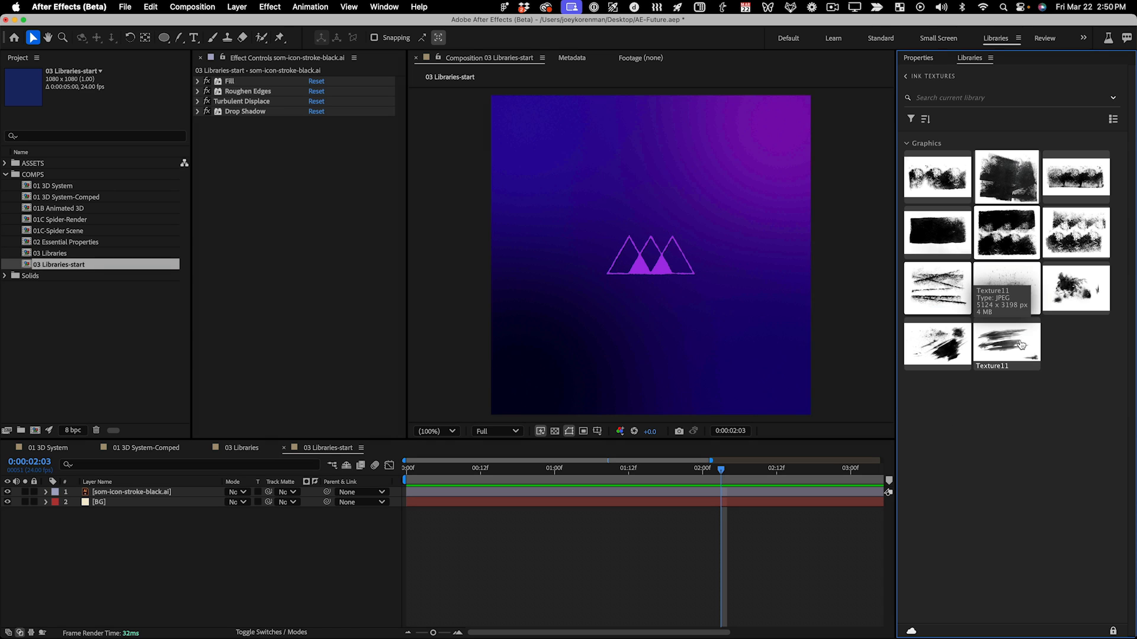
Place the Texture11 graphic from Ink Textures in the 03 Libraries-start composition, and play the finished 03 Libraries composition
drag(1024, 347, 637, 211)
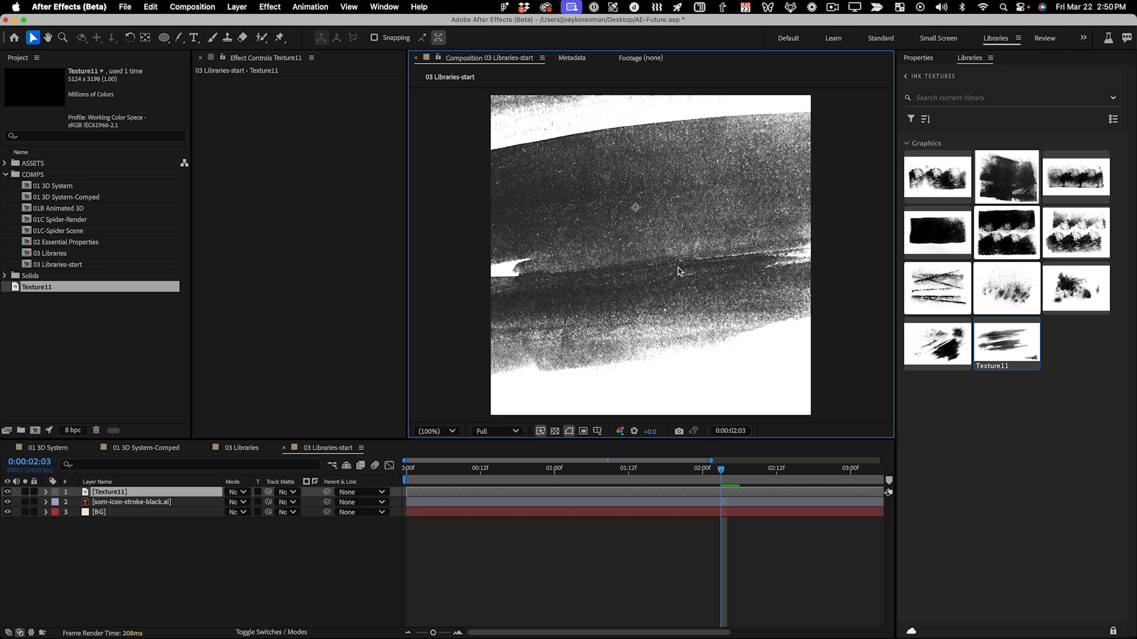
key(s)
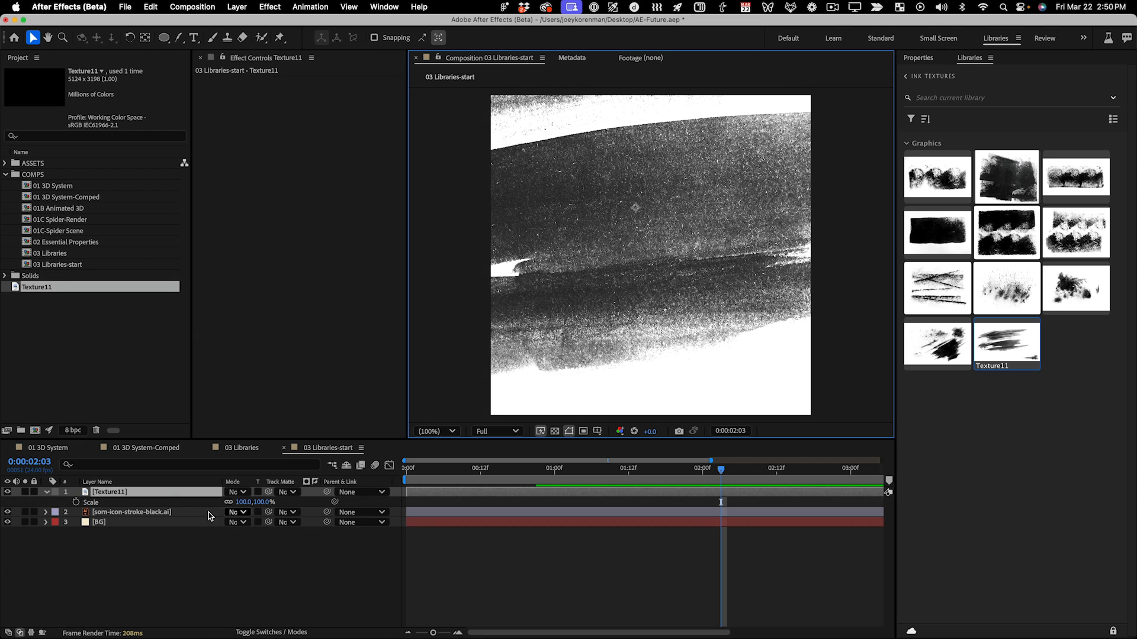
key(s)
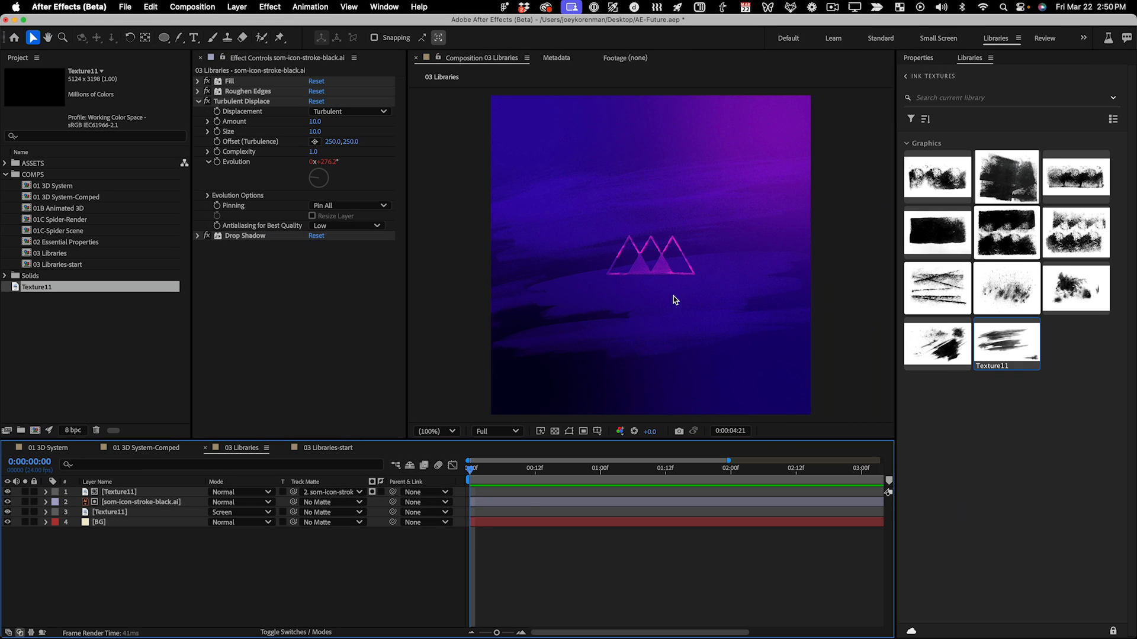
key(space)
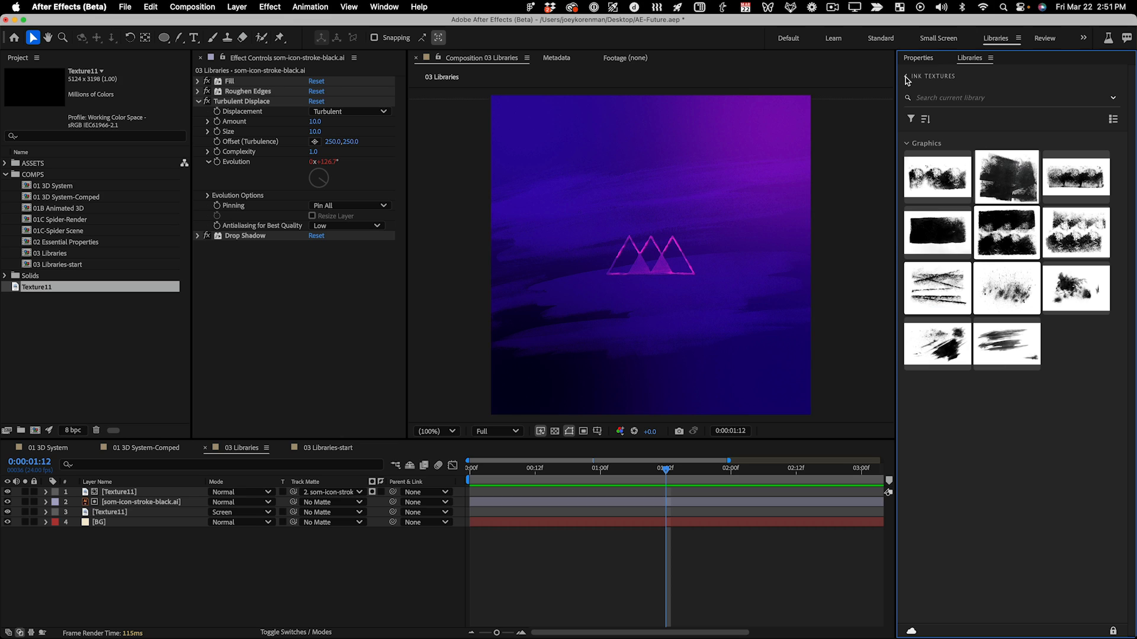
Return to the list of libraries and add the free Faces library through the Creative Cloud explorer
click(906, 77)
right_click(978, 133)
key(Escape)
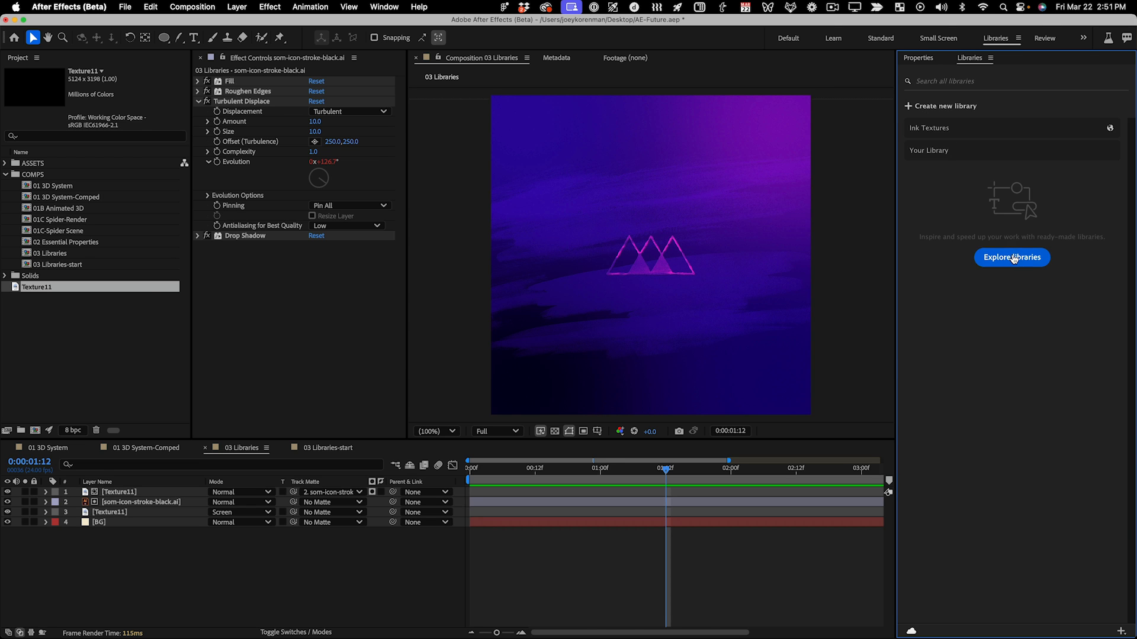
click(1013, 259)
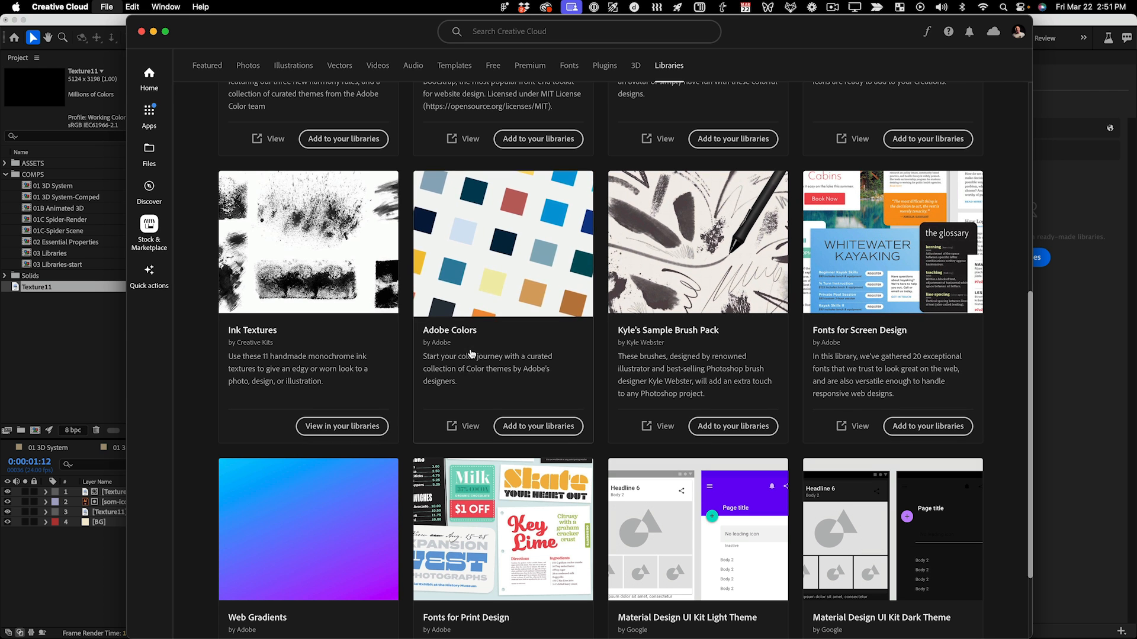
scroll(453, 338, down, 3)
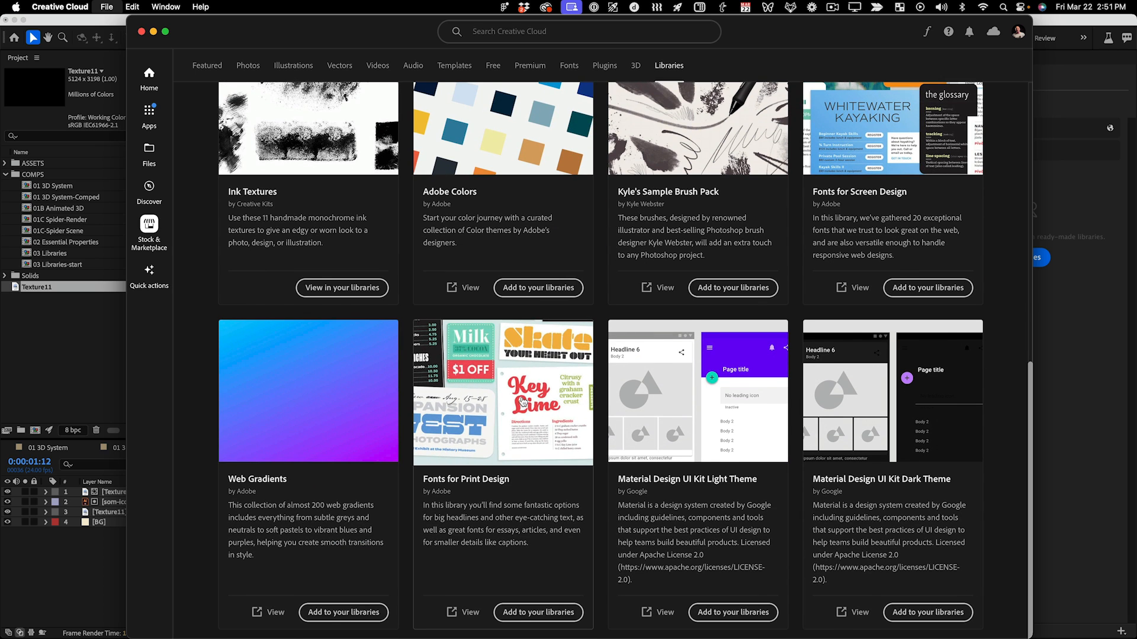
scroll(523, 401, up, 10)
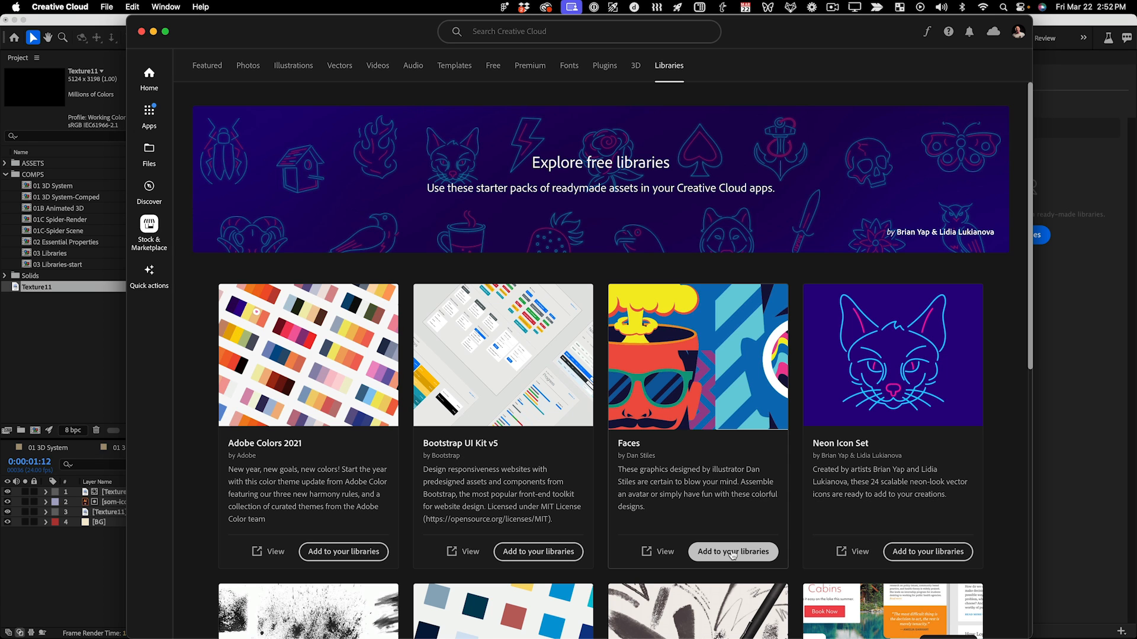
click(754, 539)
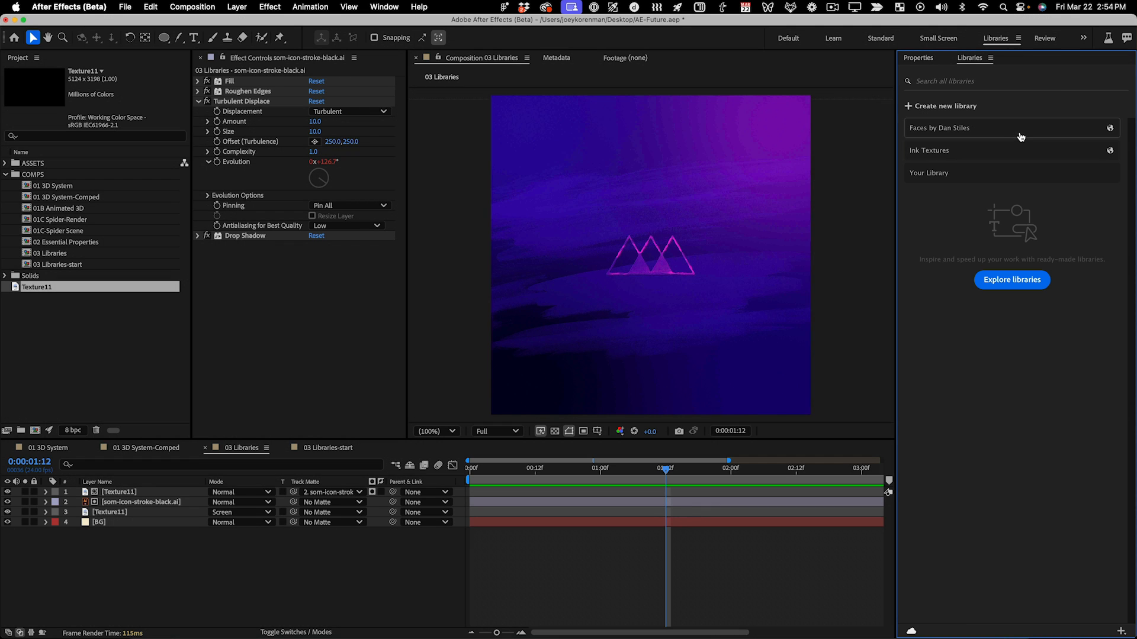
Place the star 1 graphic from the Faces library above and right of the logo in 03 Libraries and enable its continuous rasterization
click(1020, 133)
scroll(983, 253, down, 10)
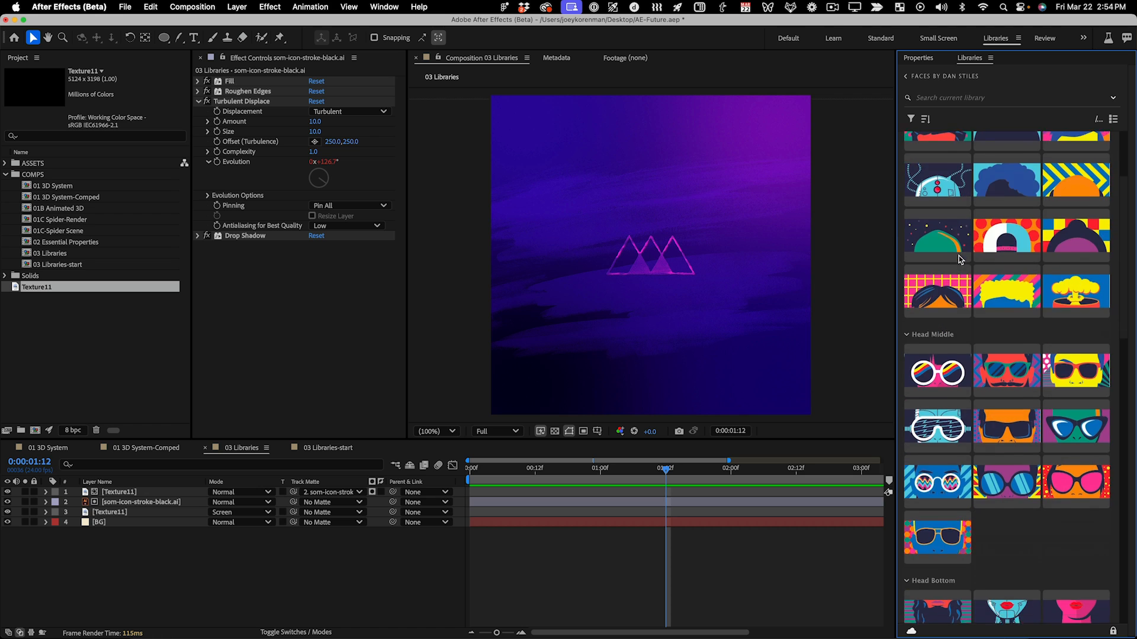
scroll(983, 253, down, 15)
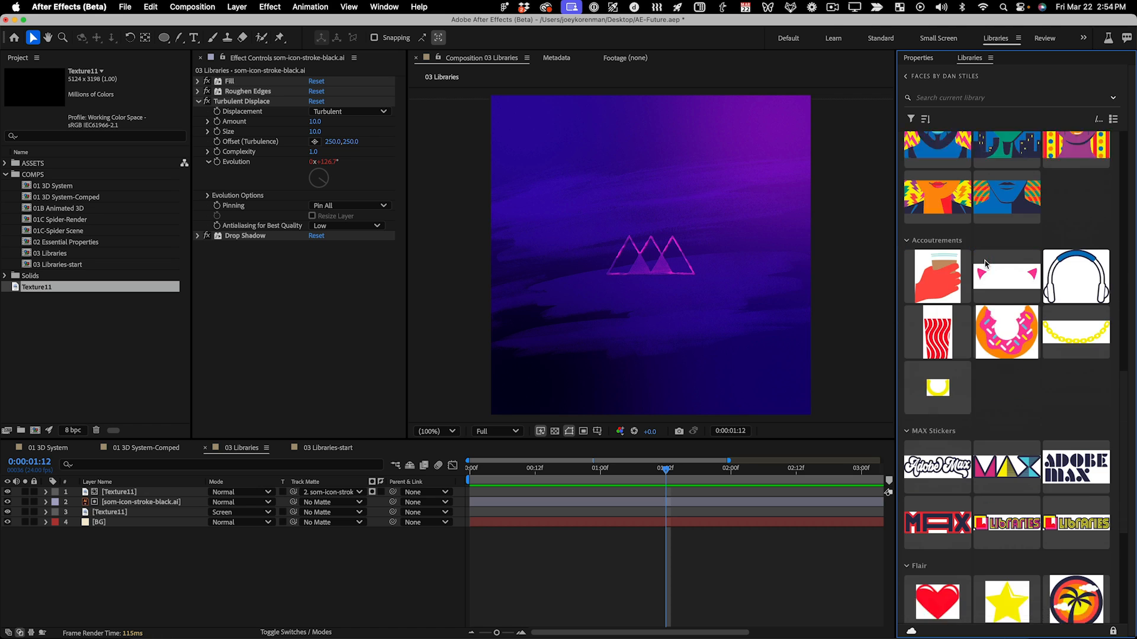
scroll(988, 282, down, 3)
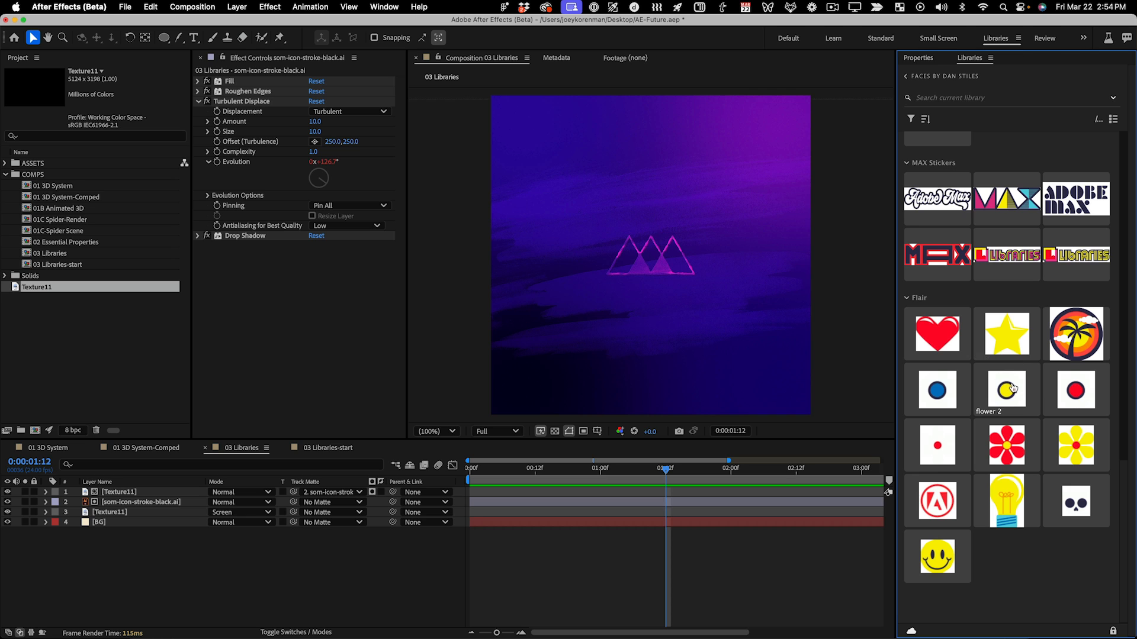
drag(1008, 344, 722, 156)
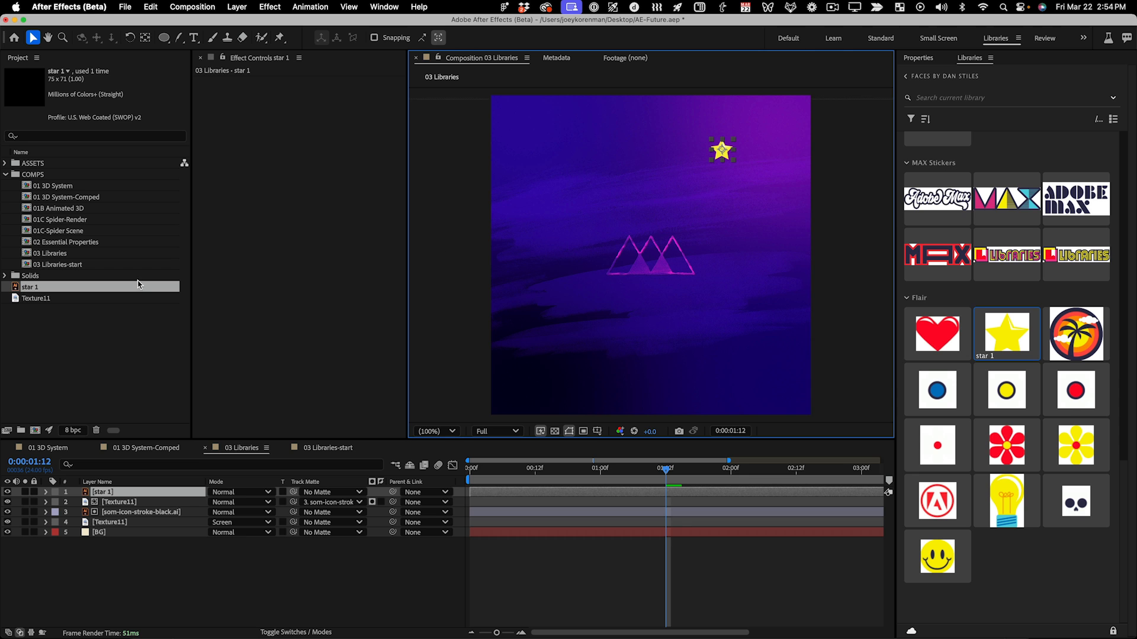
key(F4)
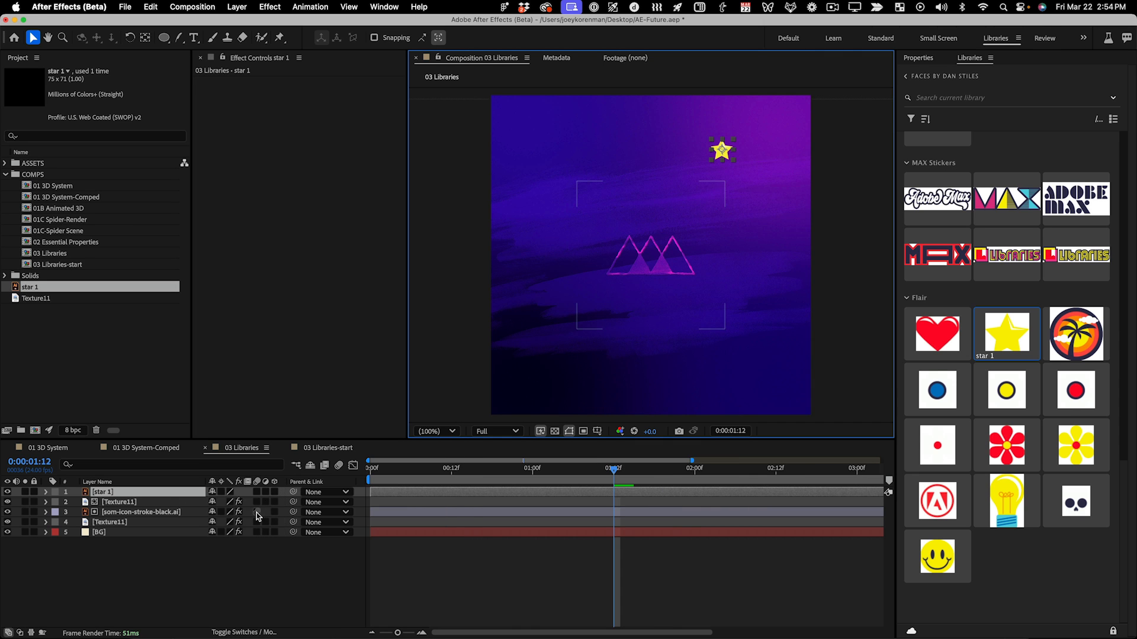
click(222, 492)
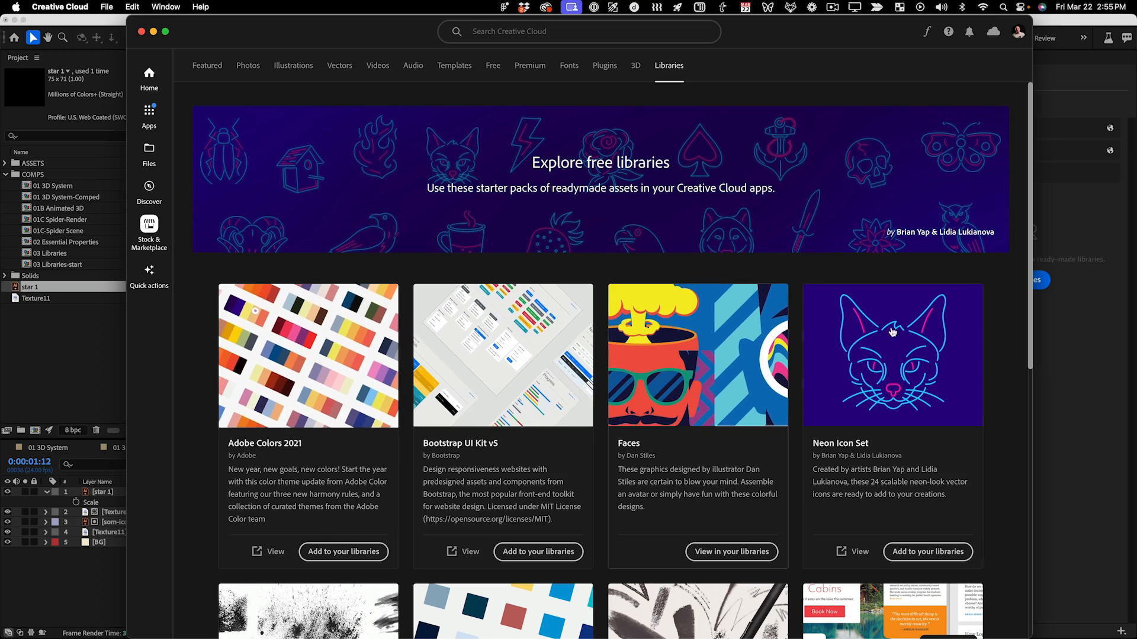
In Creative Cloud, look through the remaining free libraries, from Neon Icon Set down to the Material Design UI kits
scroll(603, 335, down, 9)
scroll(687, 405, up, 9)
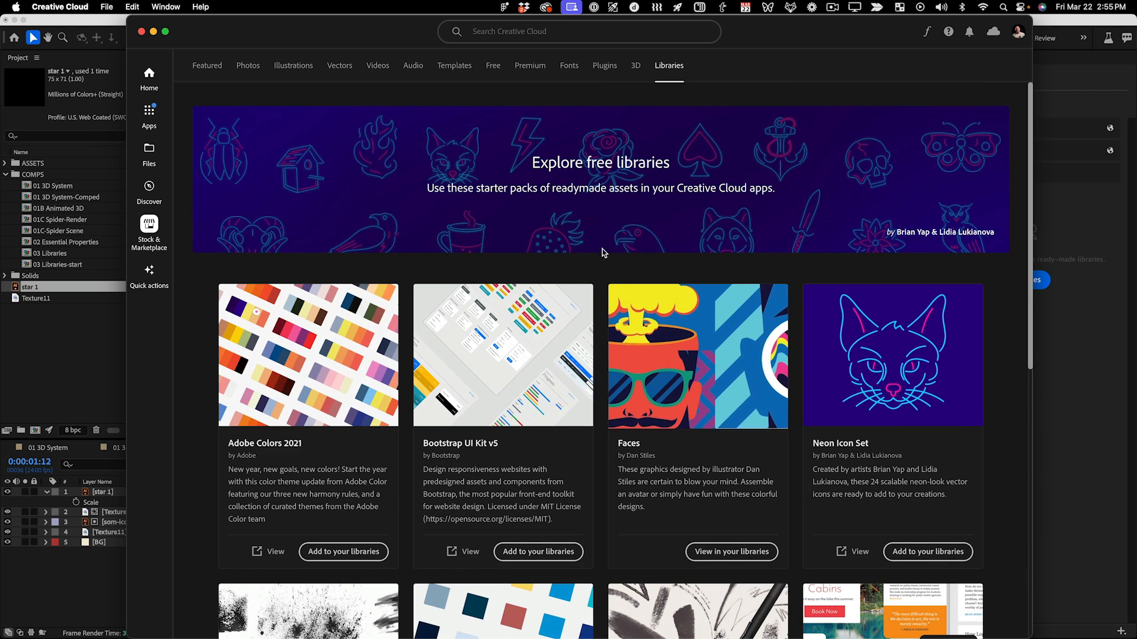
scroll(633, 399, down, 9)
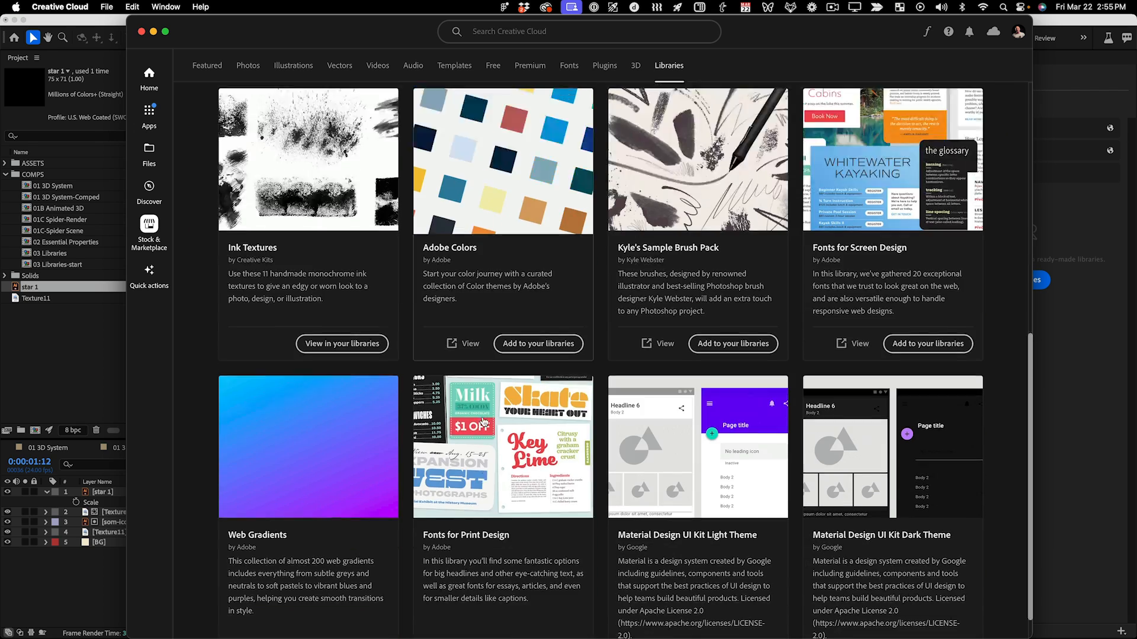